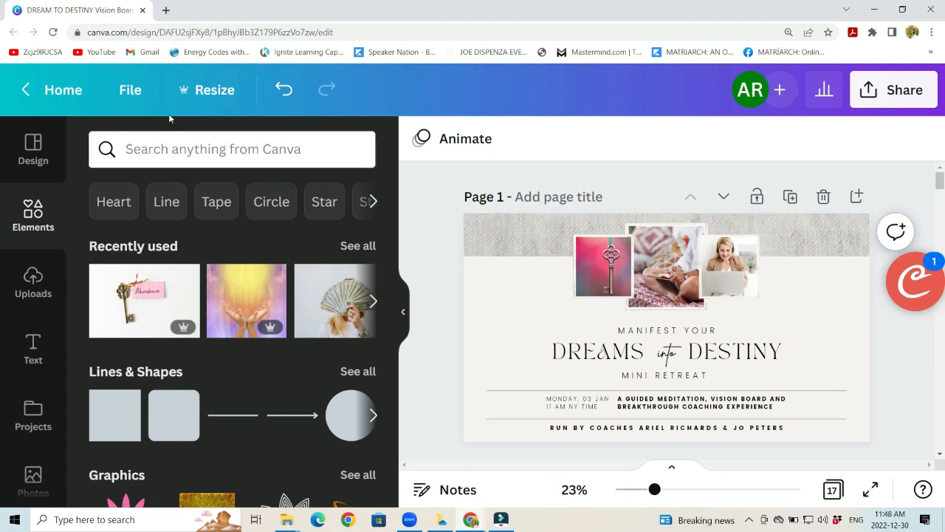
Step: Make a copy of the DREAM TO DESTINY Vision Board design
left_click(129, 89)
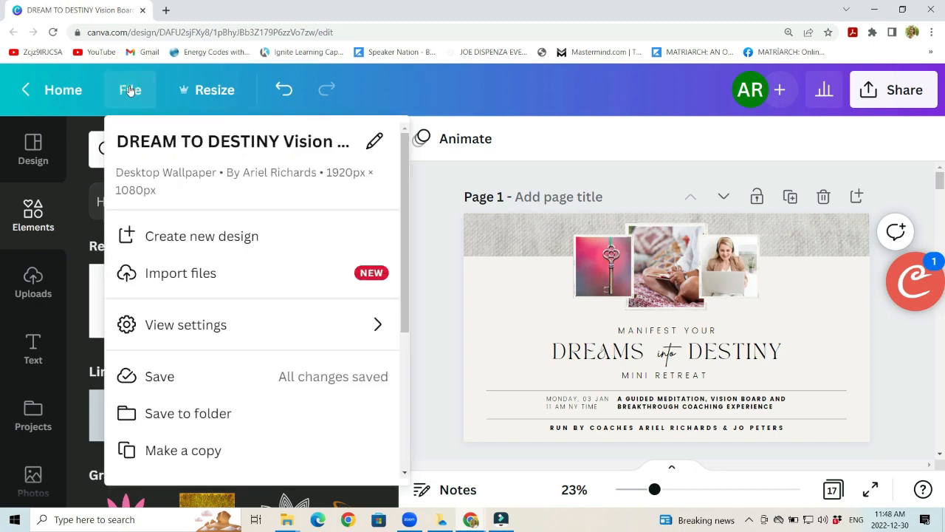
scroll(214, 273, "down", 2)
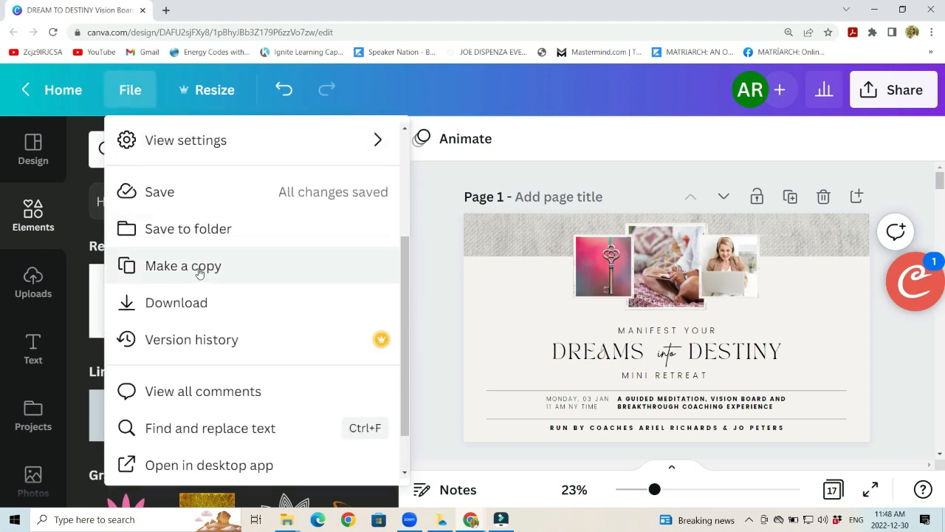
left_click(199, 269)
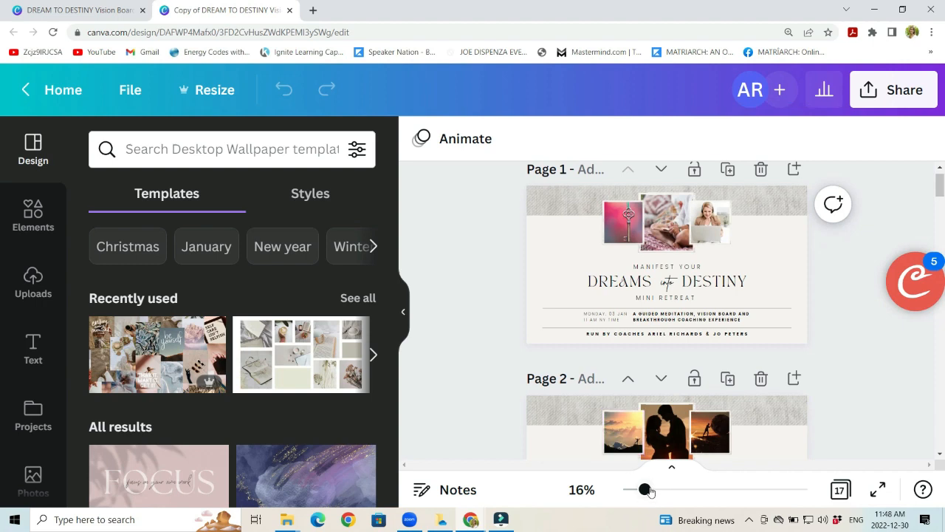
Step: Look through the copied design's introduction and instruction pages, along with Example 1 and Template 1
mouse_move(649, 492)
left_mouse_down()
mouse_move(678, 490)
mouse_move(665, 489)
left_mouse_up()
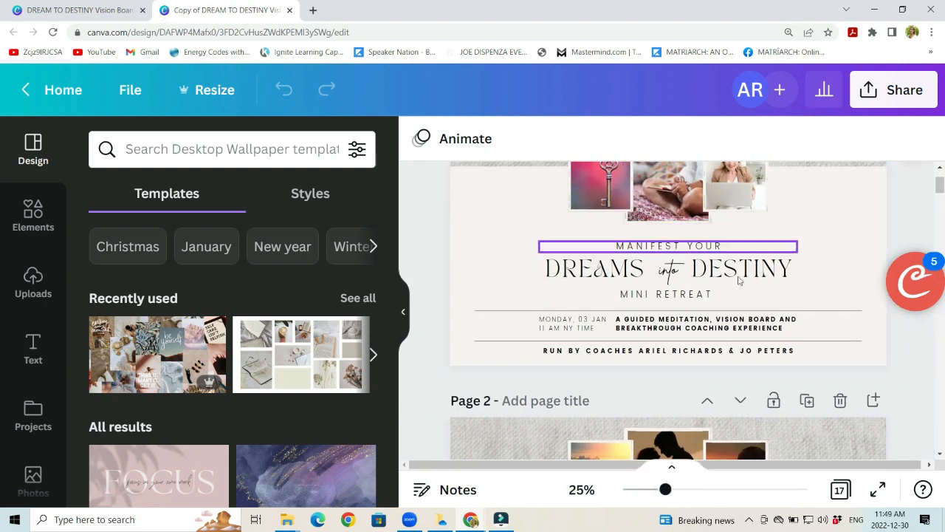
scroll(446, 266, "down", 4)
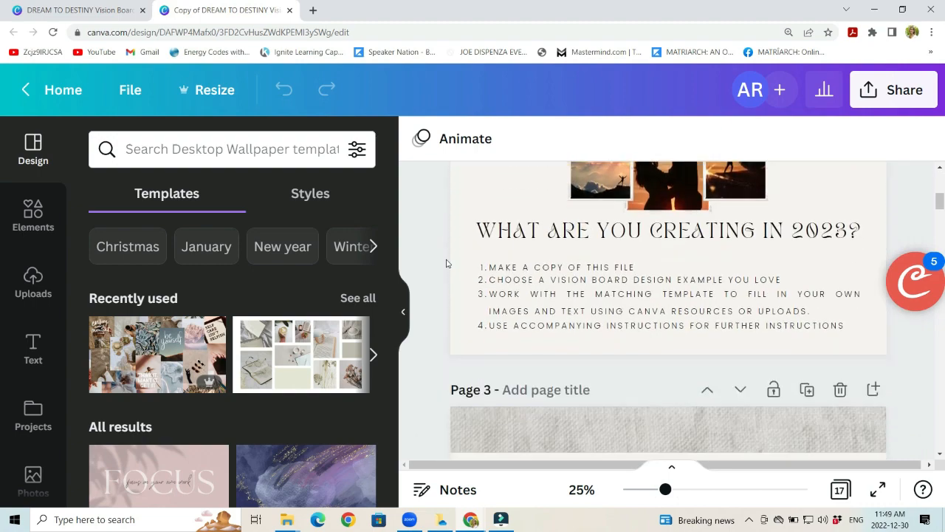
scroll(435, 249, "down", 3)
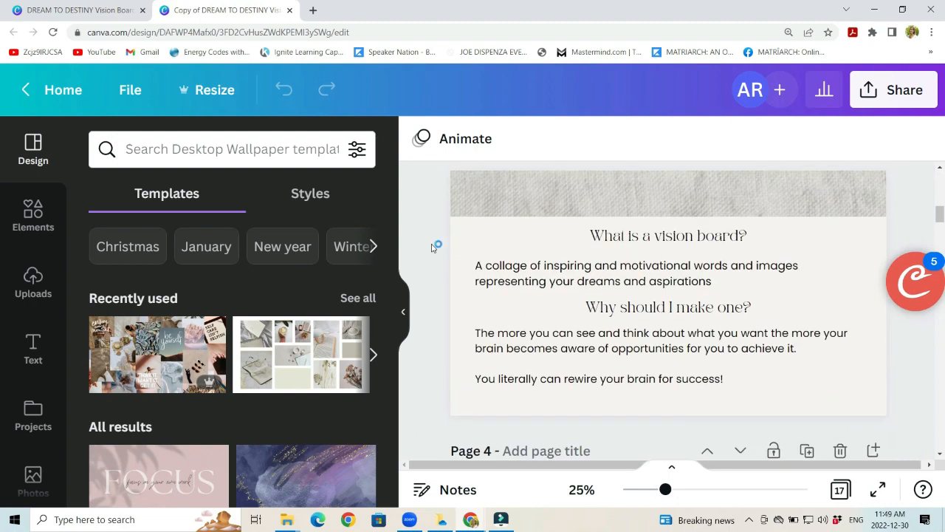
scroll(432, 247, "down", 6)
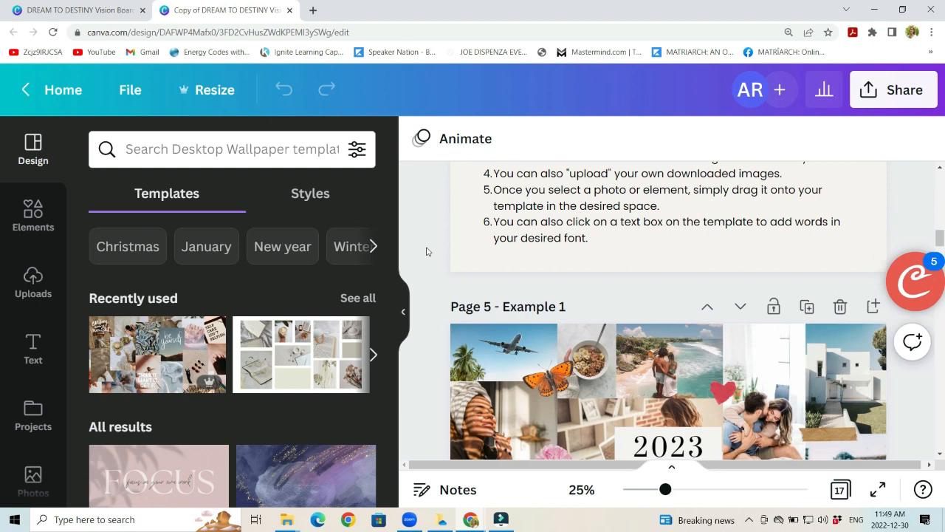
scroll(427, 252, "down", 3)
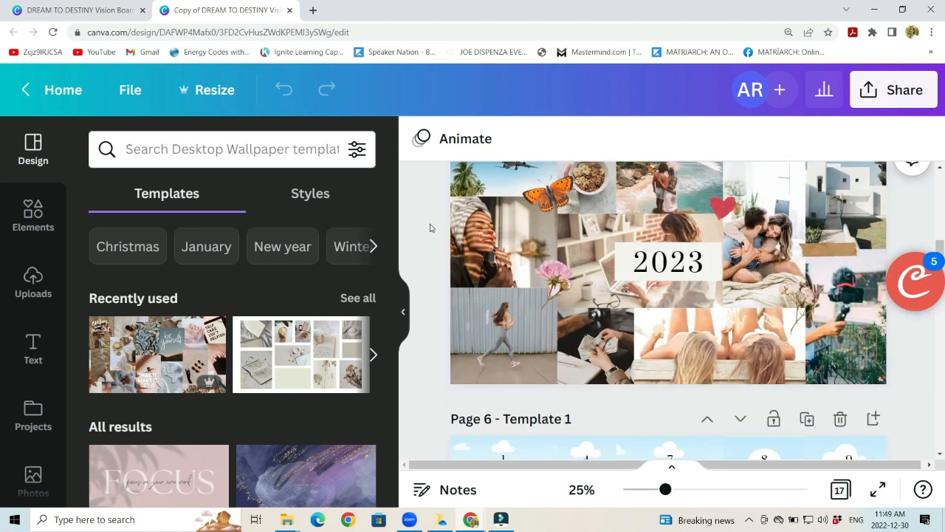
scroll(430, 227, "up", 1)
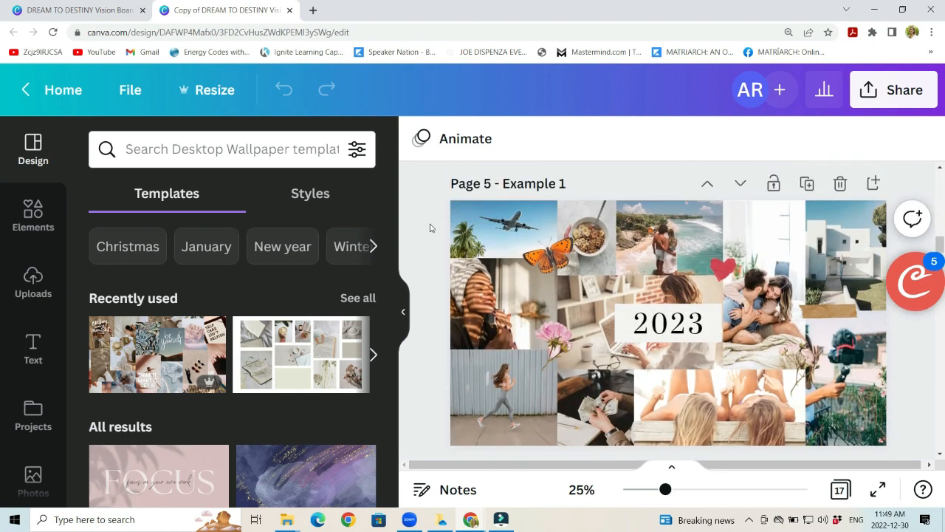
scroll(431, 227, "down", 2)
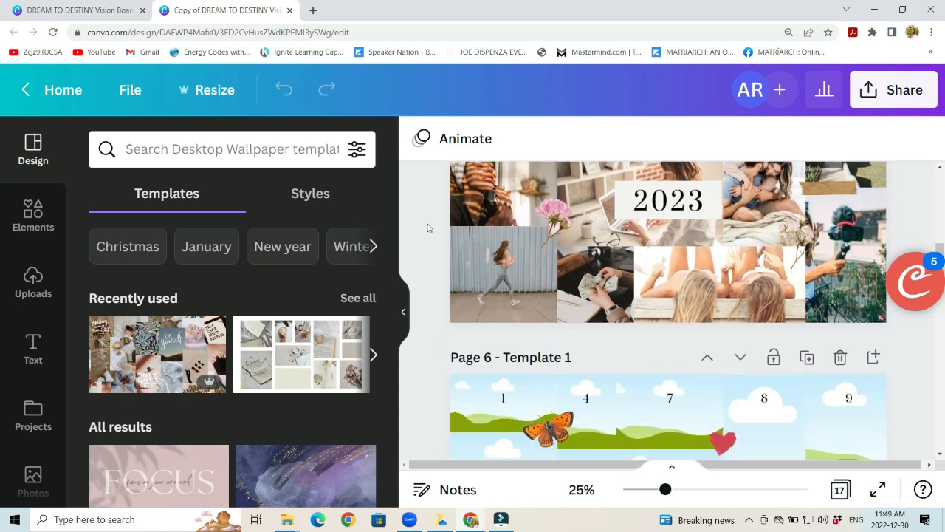
scroll(427, 228, "down", 5)
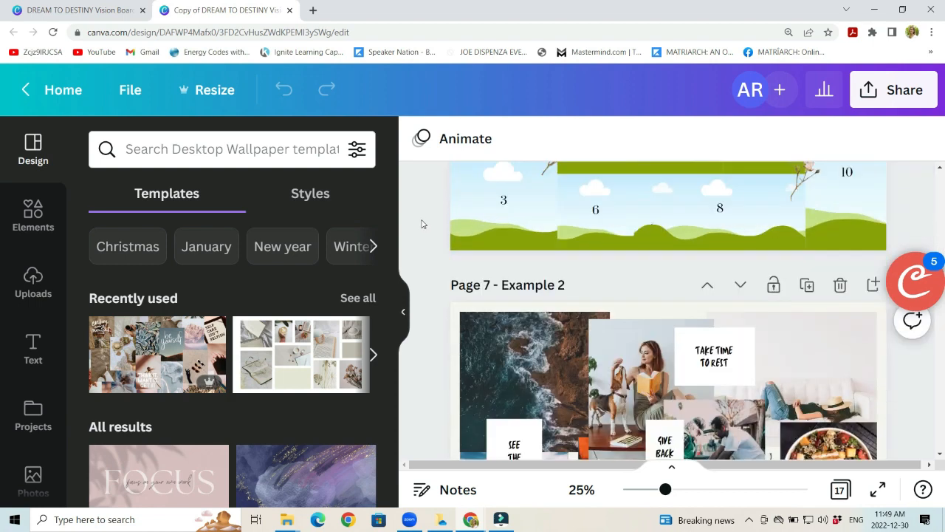
Step: Browse the vision board examples and their matching templates from Example 2 on page 7 to Example 6 on page 15
scroll(423, 224, "down", 1)
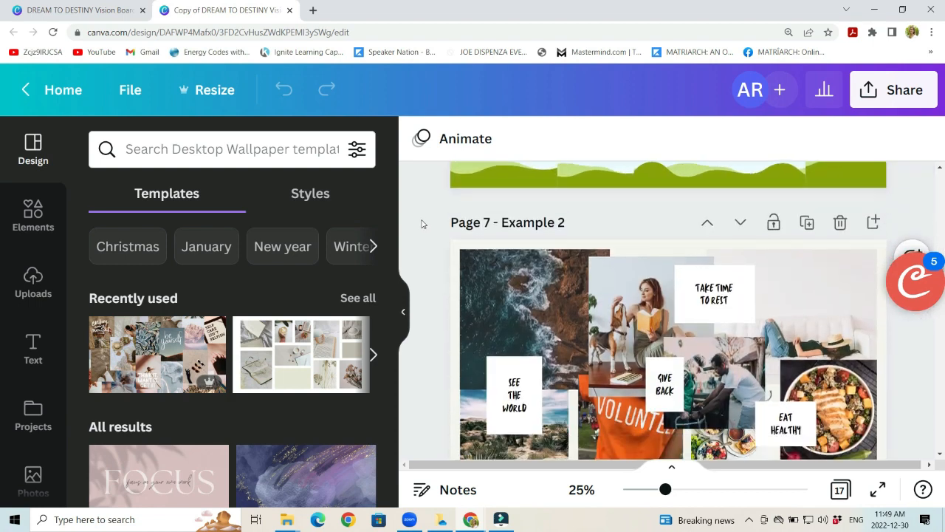
scroll(423, 223, "down", 8)
scroll(422, 224, "down", 5)
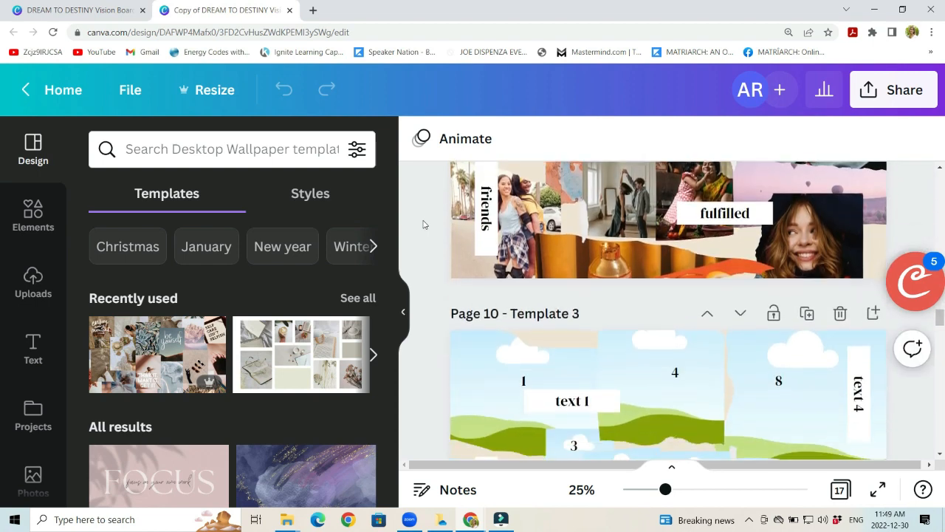
scroll(424, 225, "down", 4)
scroll(424, 226, "down", 5)
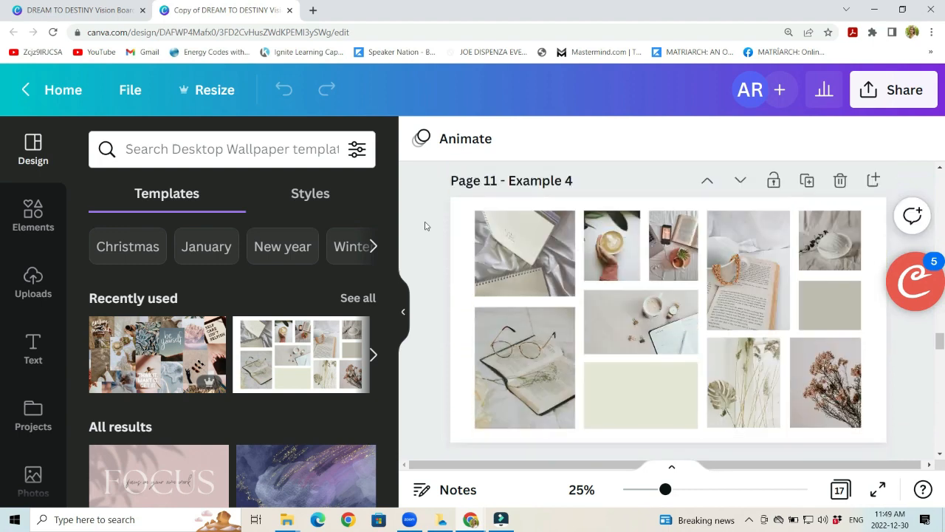
scroll(418, 228, "down", 5)
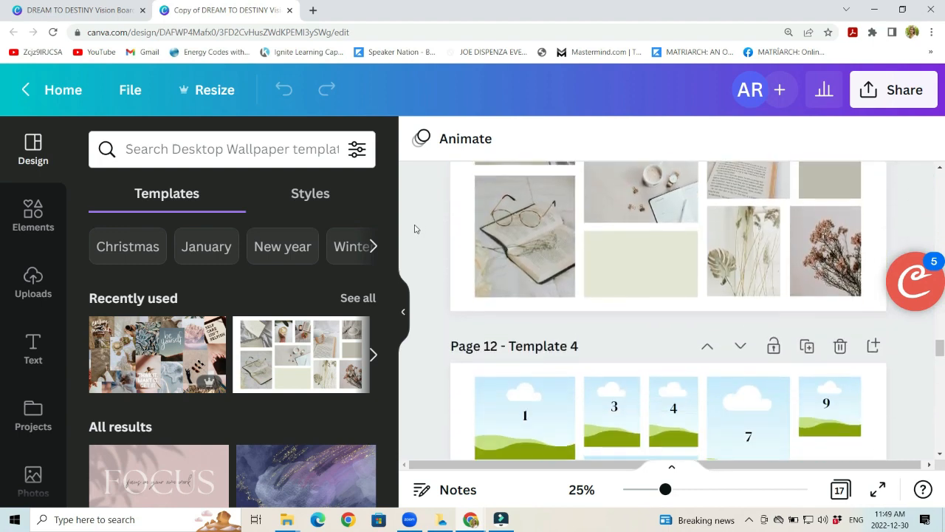
scroll(414, 231, "down", 3)
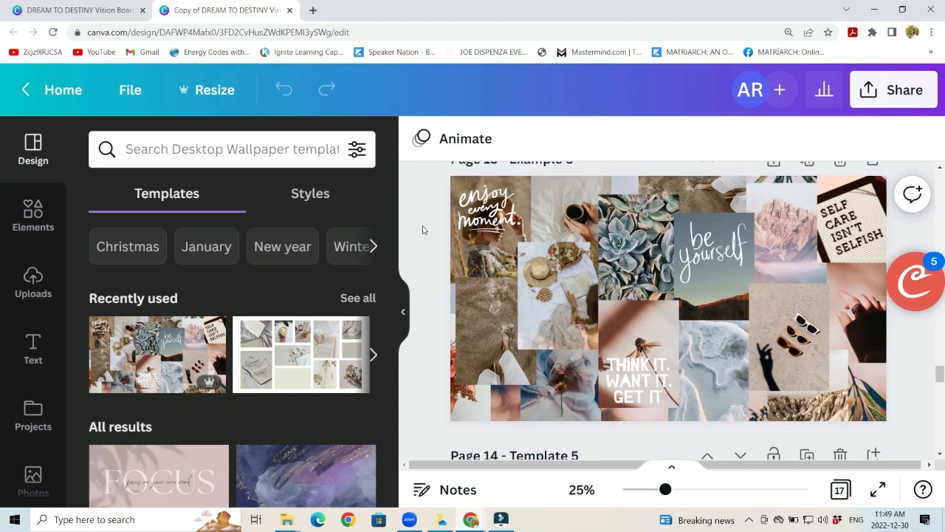
scroll(425, 229, "down", 6)
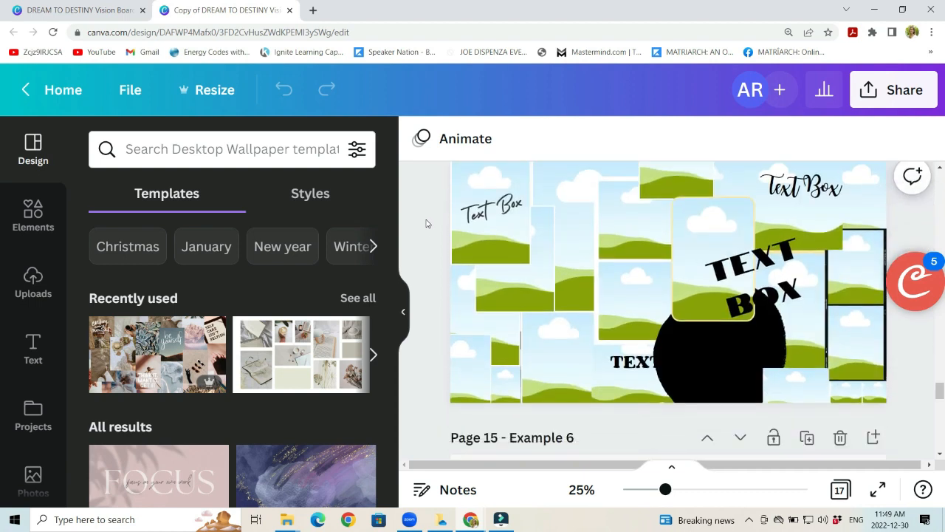
scroll(426, 223, "down", 3)
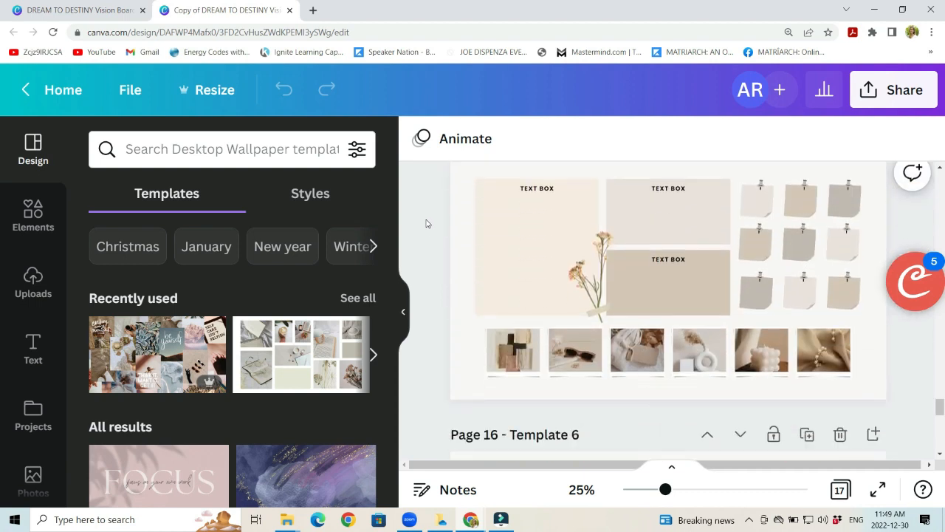
Step: Compare the Example 6 layout on page 15 with its matching Template 6 on page 16
scroll(422, 221, "up", 1)
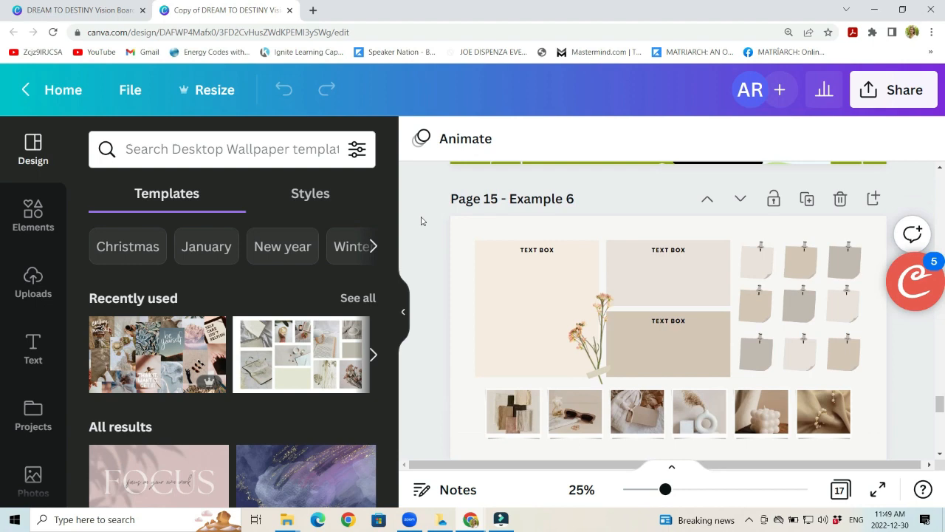
scroll(425, 224, "down", 1)
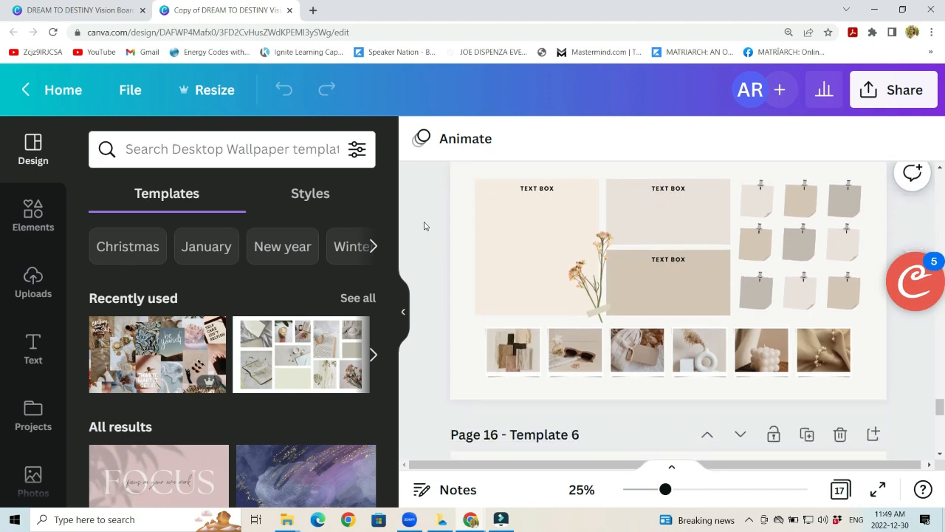
scroll(425, 225, "down", 1)
scroll(423, 224, "up", 1)
scroll(412, 249, "up", 1)
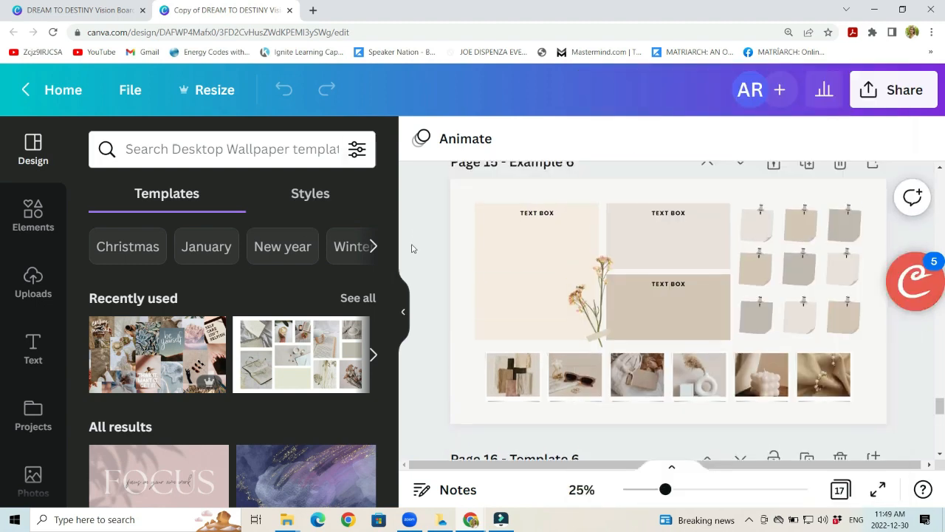
scroll(413, 248, "up", 1)
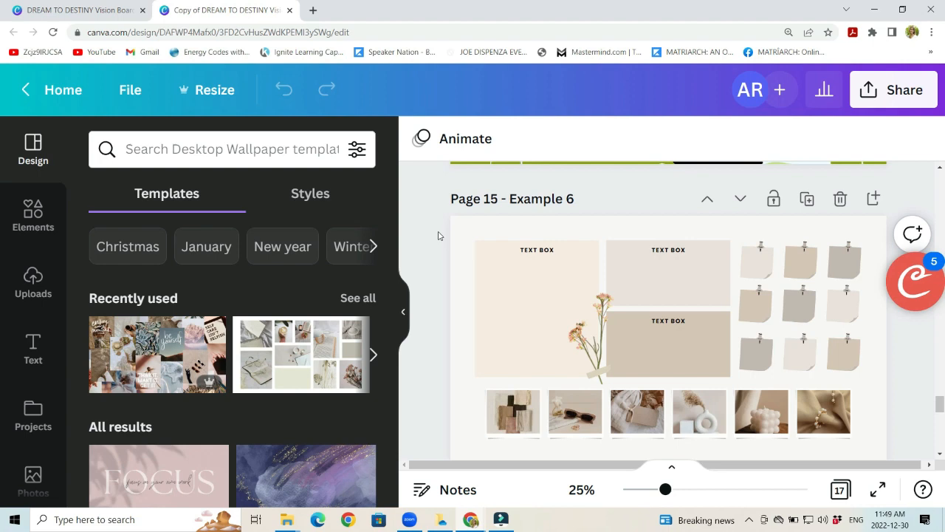
scroll(443, 240, "down", 1)
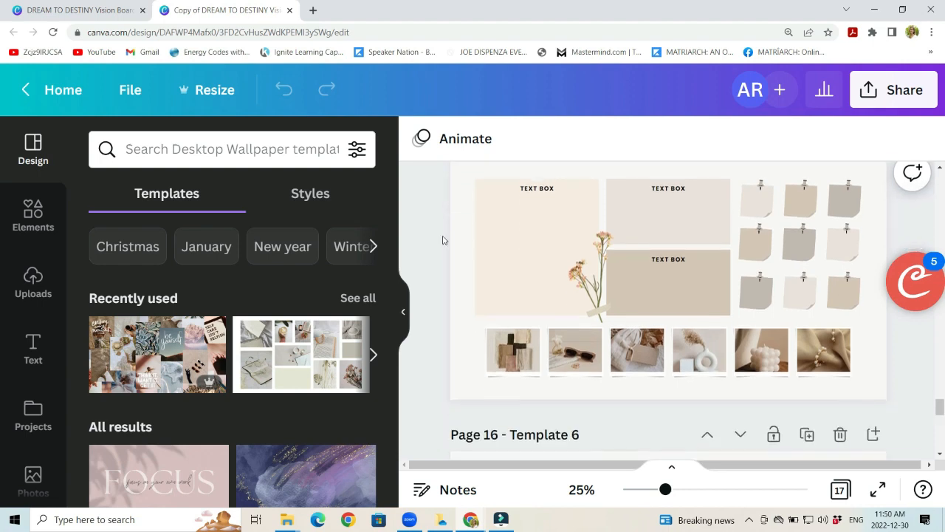
scroll(443, 240, "down", 3)
scroll(443, 240, "down", 1)
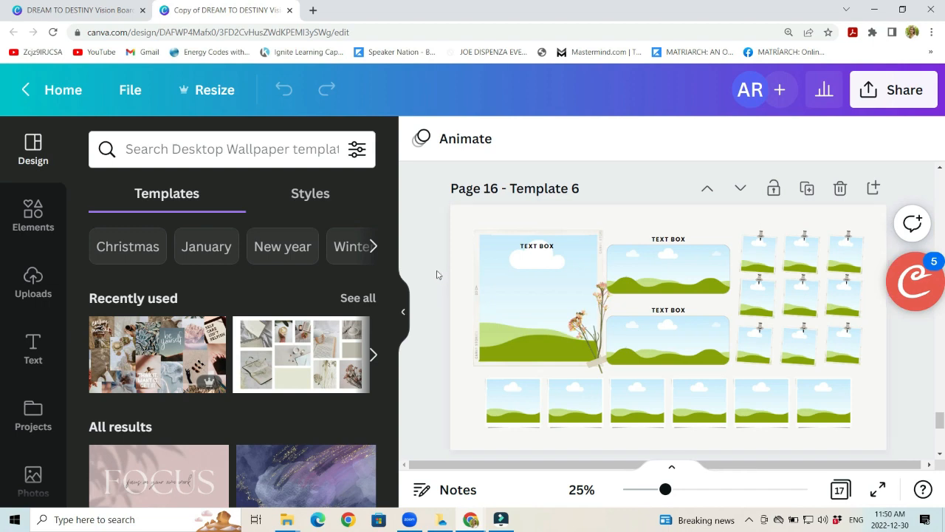
Step: Review the Example 5 and Example 4 collage layouts again, and return to Template 6 on page 16
scroll(433, 309, "up", 10)
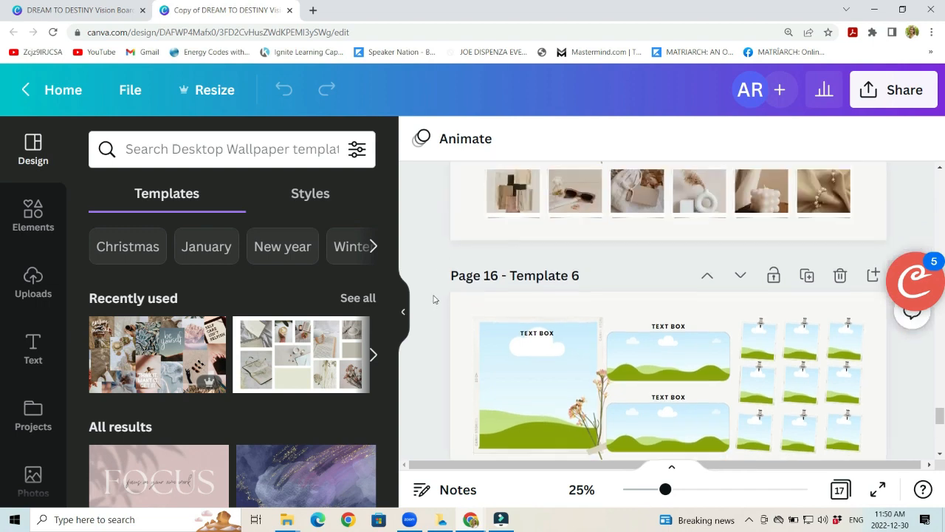
scroll(442, 289, "up", 3)
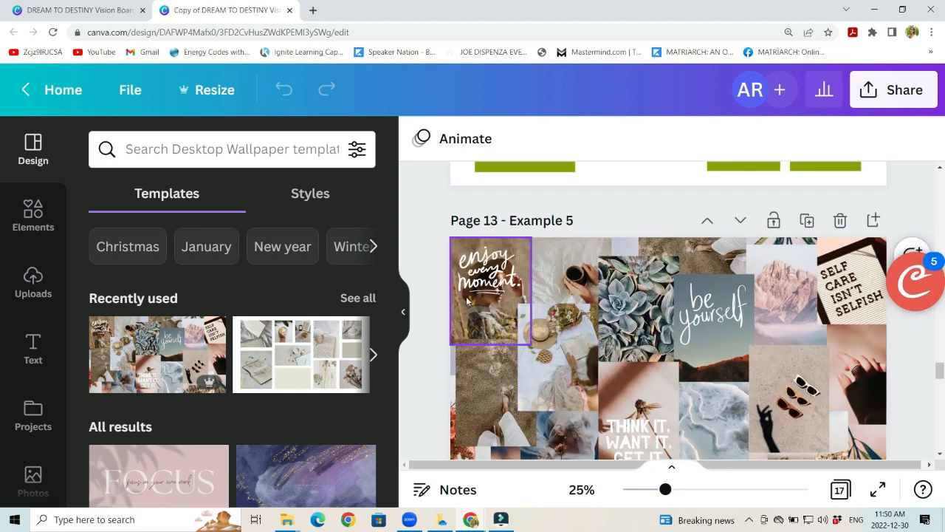
scroll(445, 273, "up", 9)
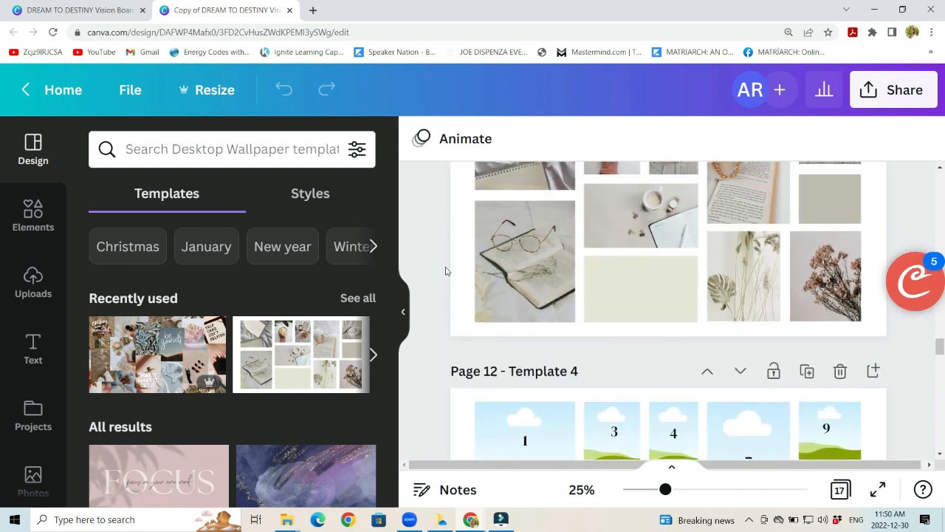
scroll(448, 272, "down", 2)
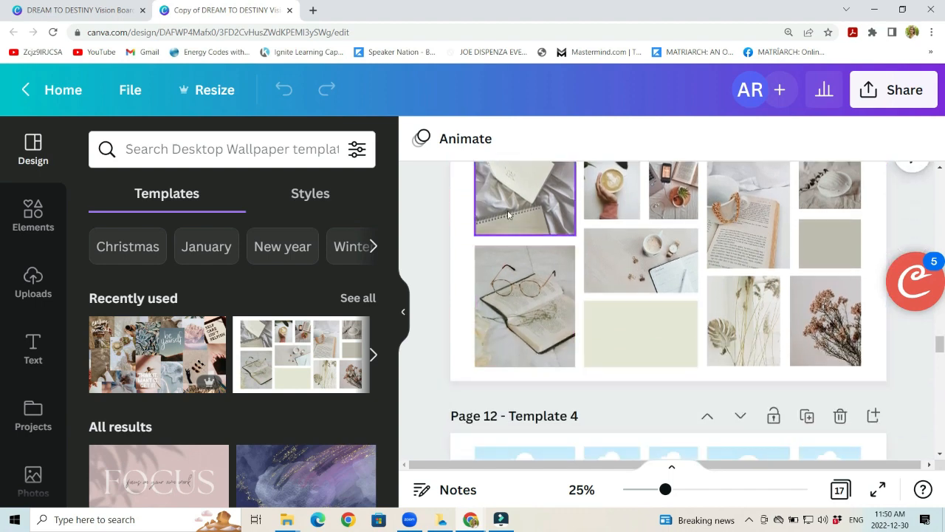
scroll(679, 318, "up", 1)
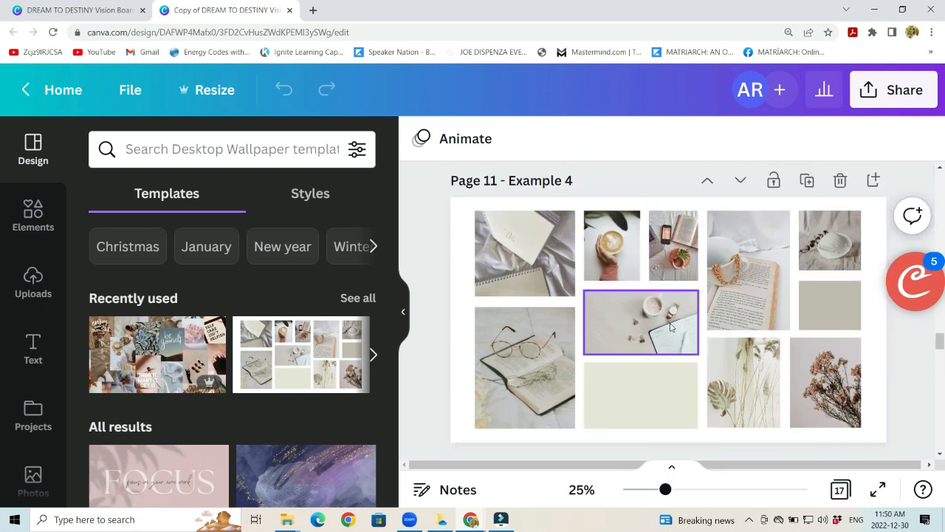
scroll(432, 237, "down", 8)
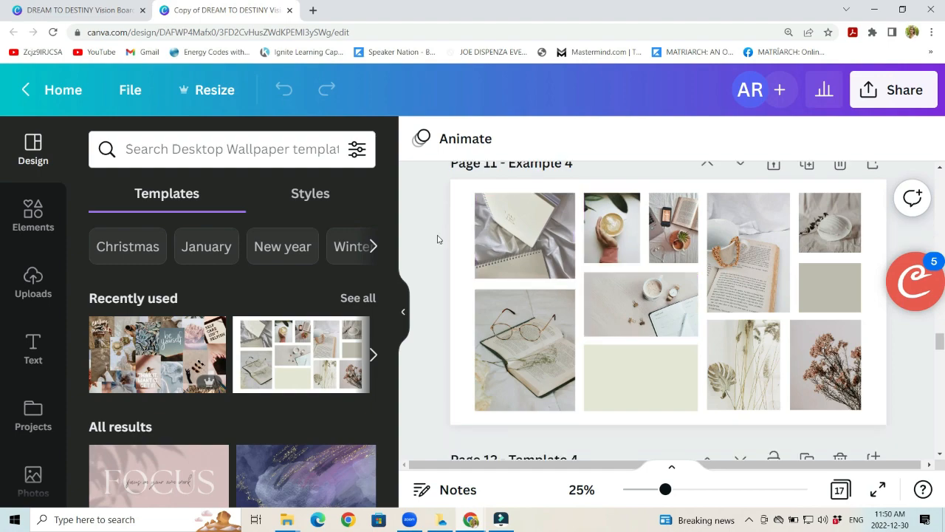
scroll(438, 239, "down", 10)
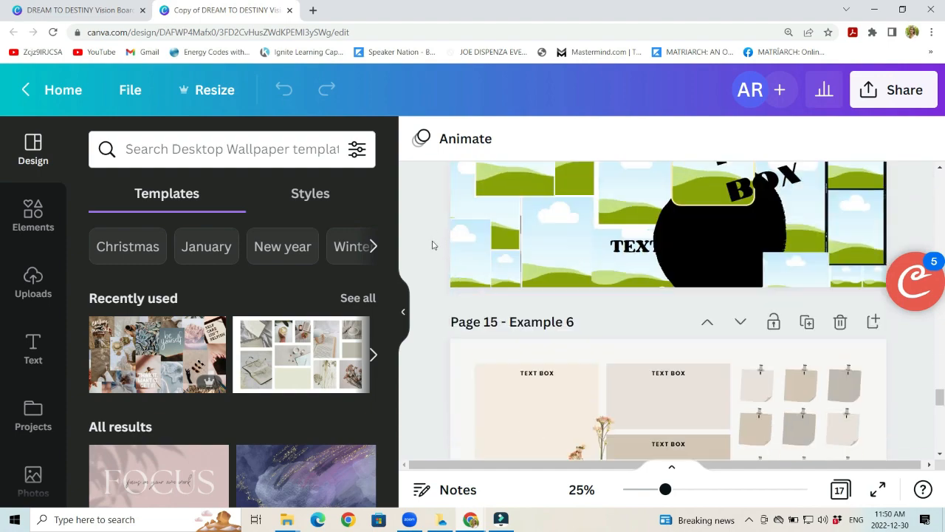
scroll(433, 245, "down", 2)
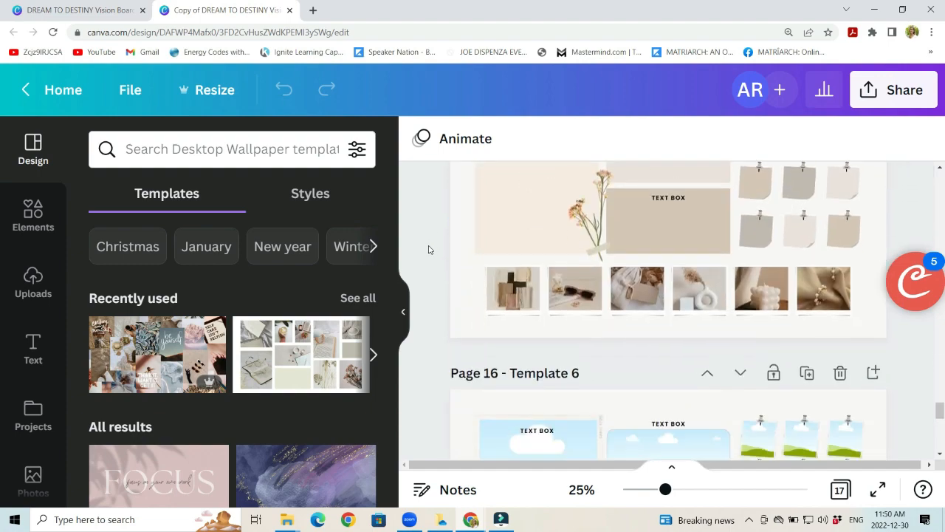
scroll(427, 250, "down", 3)
scroll(421, 248, "down", 2)
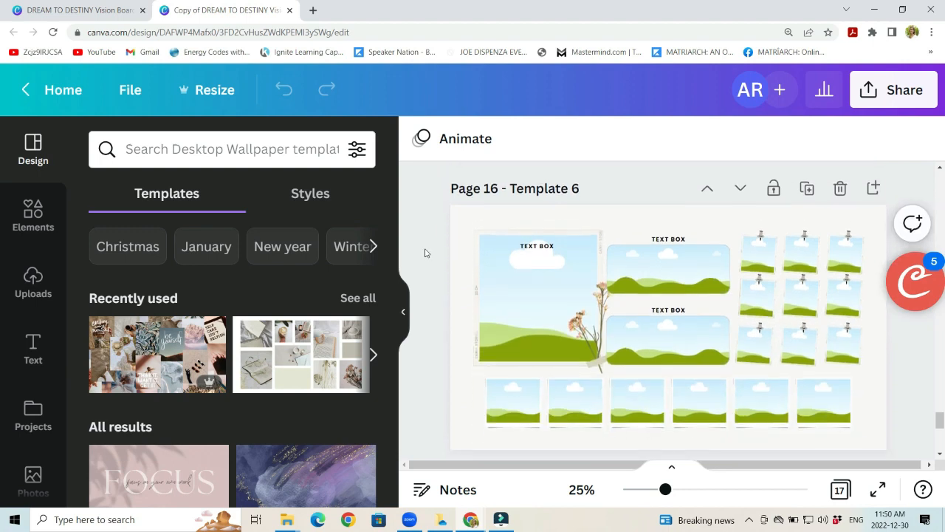
scroll(428, 249, "down", 2)
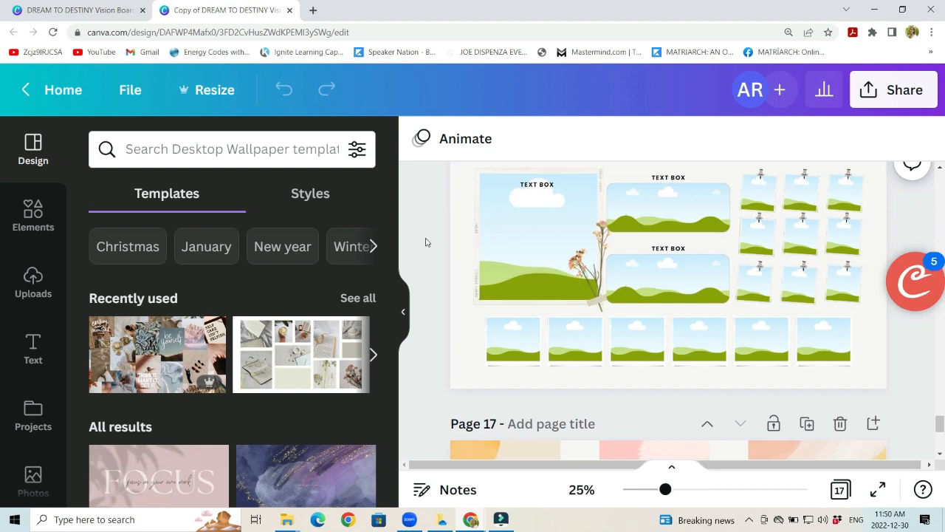
scroll(425, 242, "up", 2)
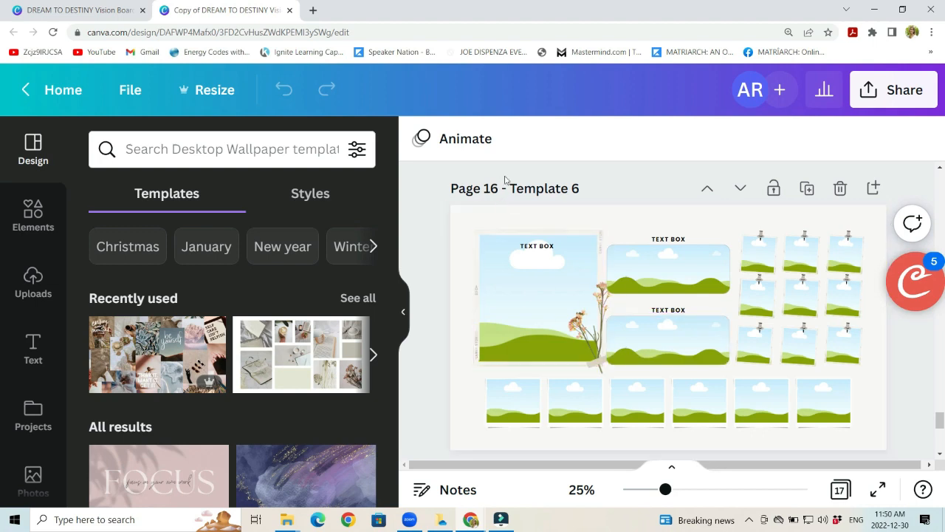
Step: Browse the available design elements, including graphics, stickers, photos and videos, for decorating the vision board
left_click(33, 216)
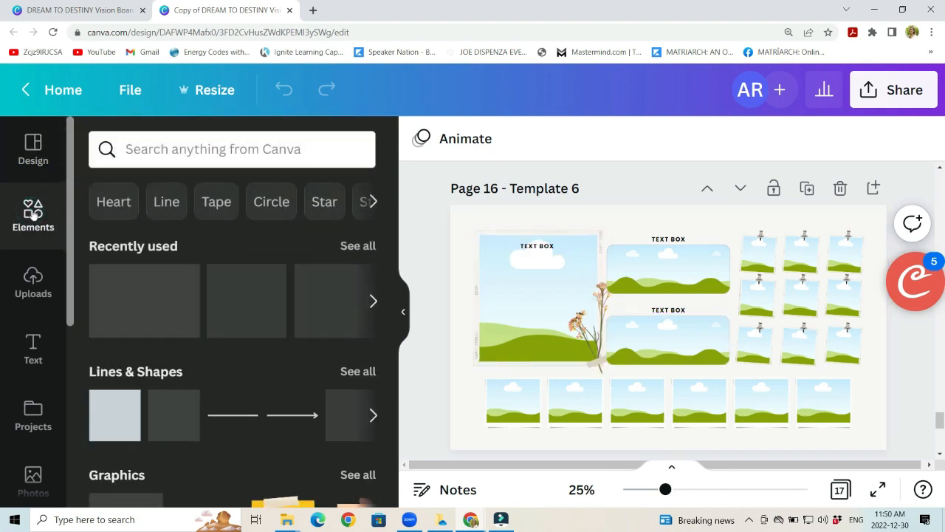
scroll(182, 270, "down", 3)
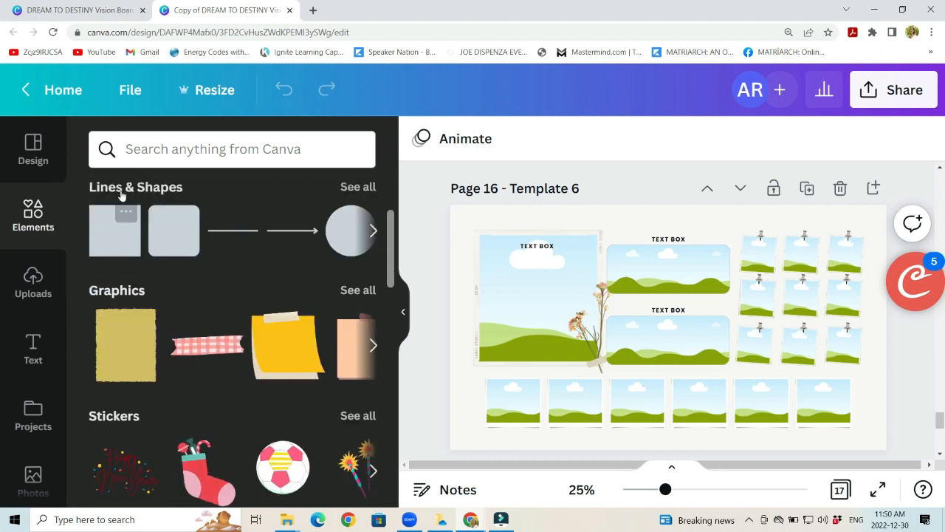
scroll(156, 300, "down", 1)
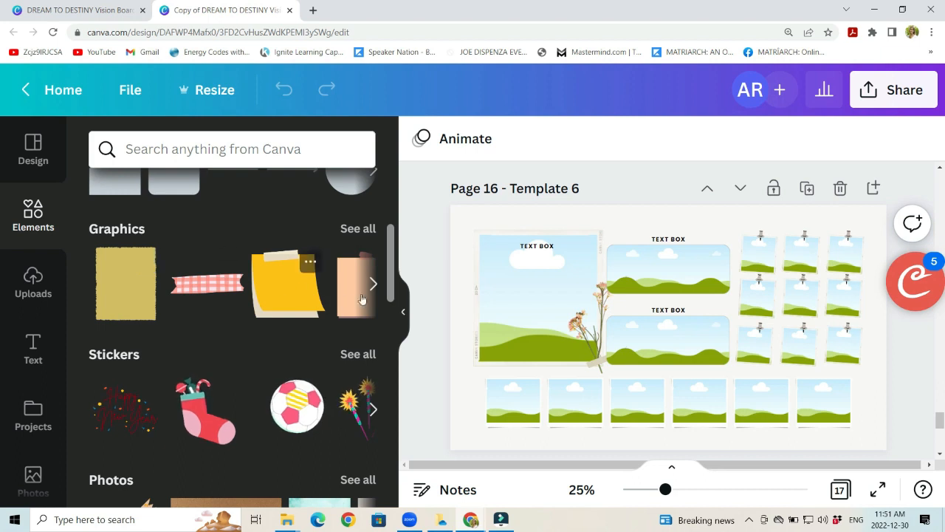
left_click(372, 286)
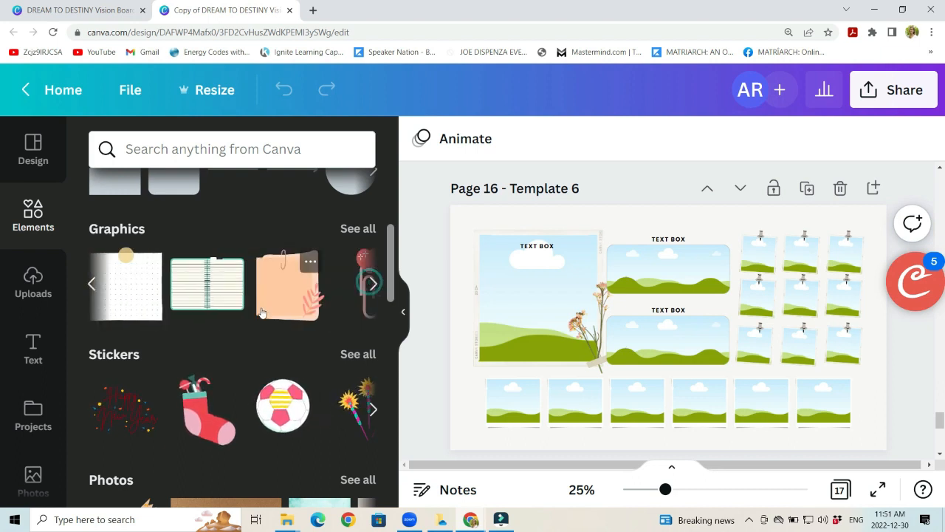
scroll(261, 313, "down", 3)
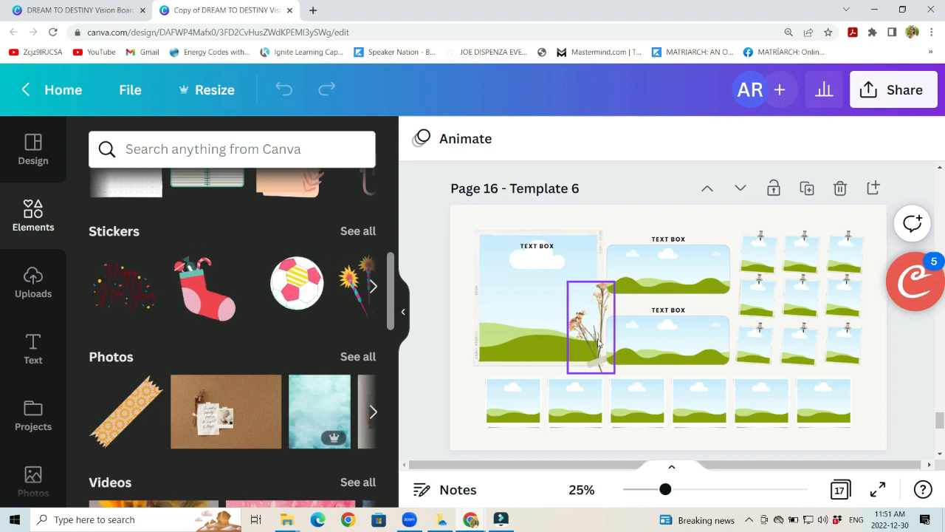
scroll(133, 234, "down", 3)
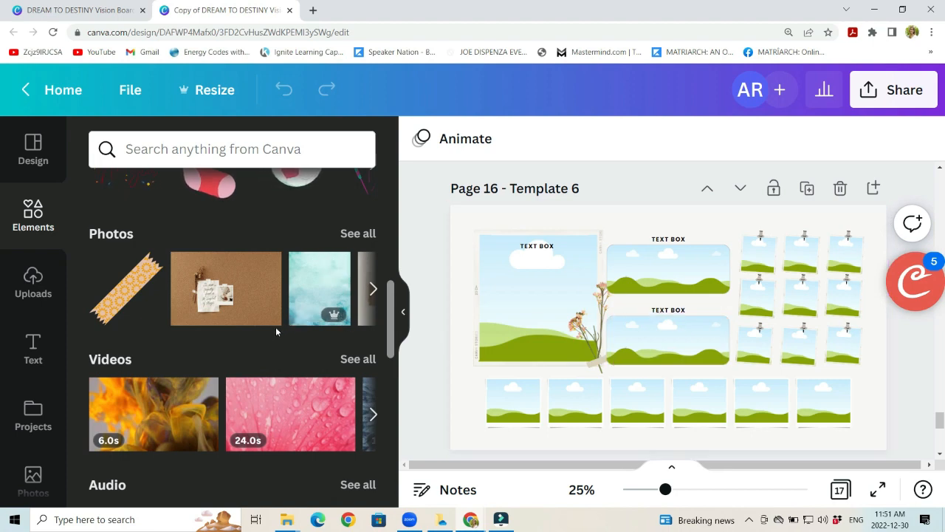
scroll(270, 328, "up", 1)
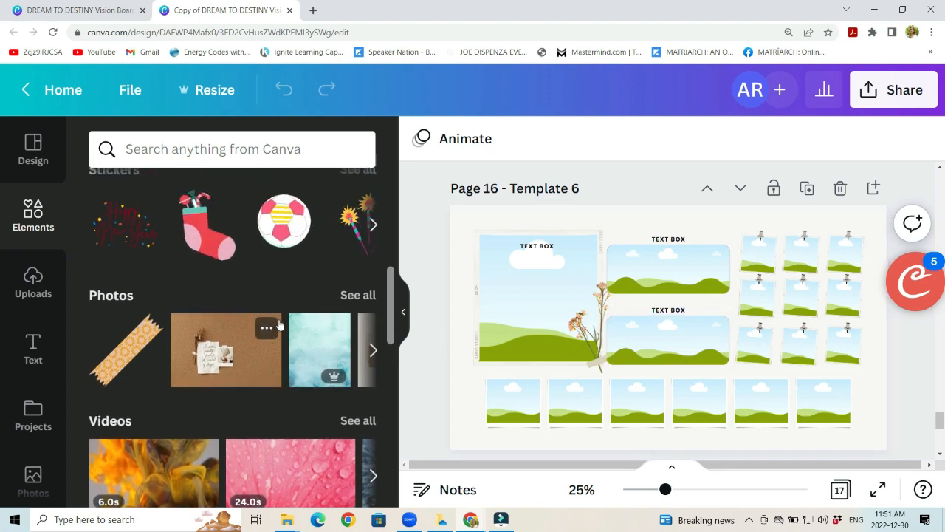
scroll(232, 355, "up", 3)
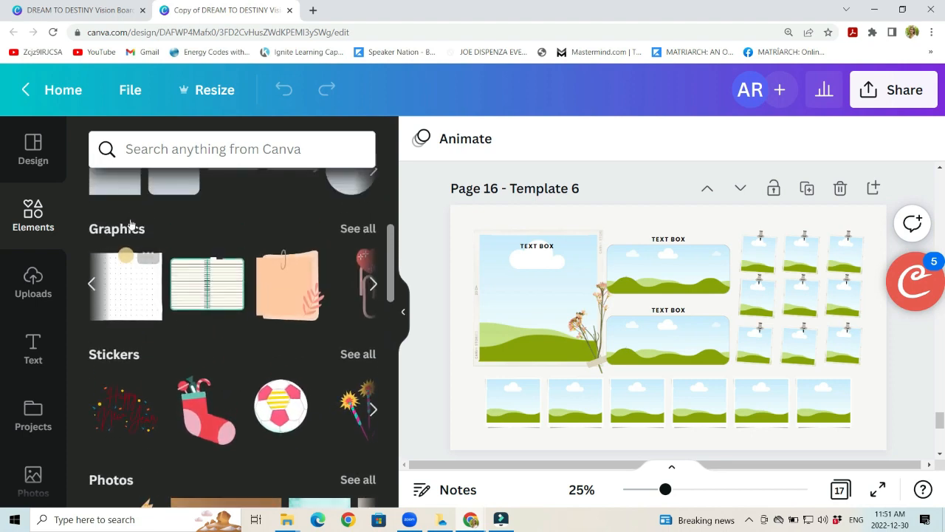
scroll(45, 237, "down", 3)
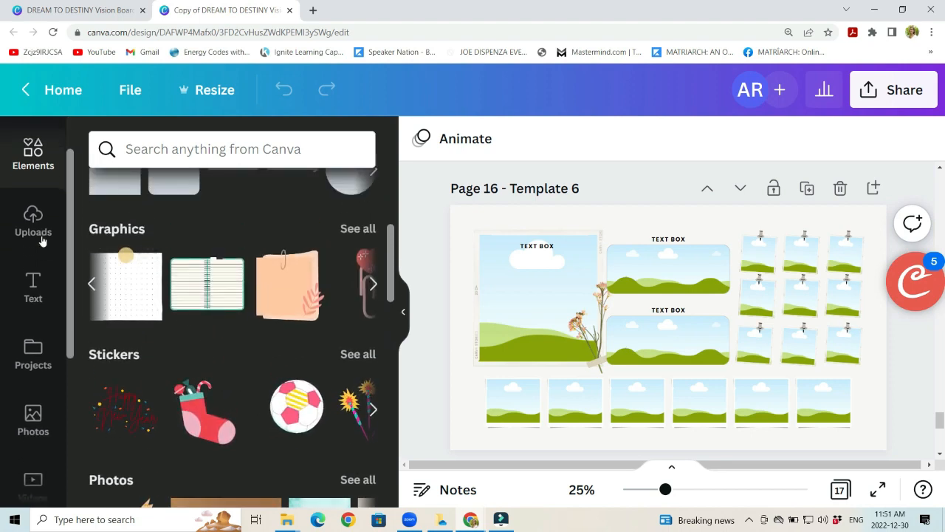
Step: Search the photos for "beach run" and place the picture of a woman running on sunlit sand in Template 6's upper middle frame
left_click(38, 296)
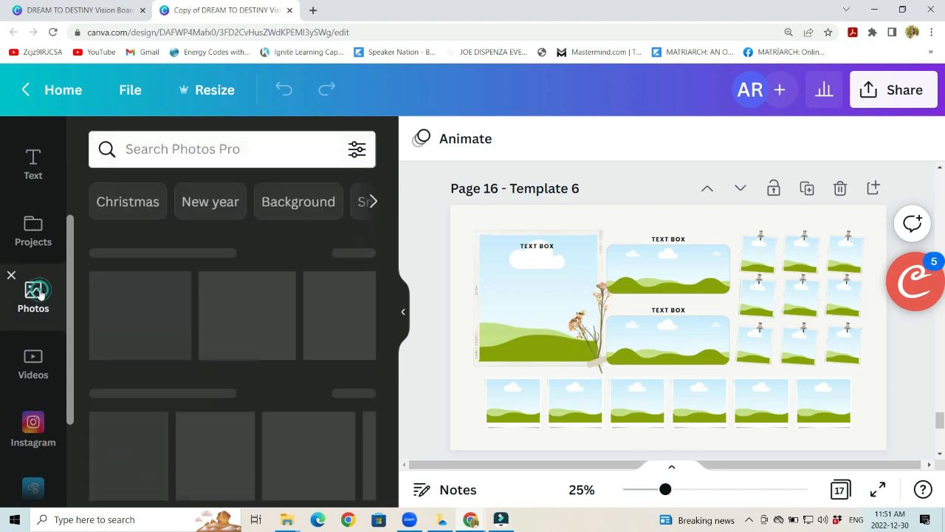
left_click(156, 150)
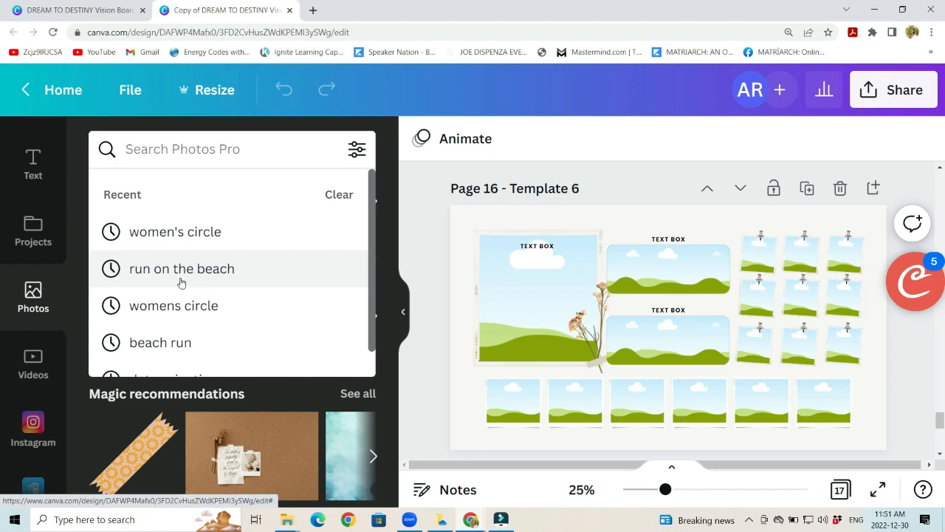
left_click(174, 342)
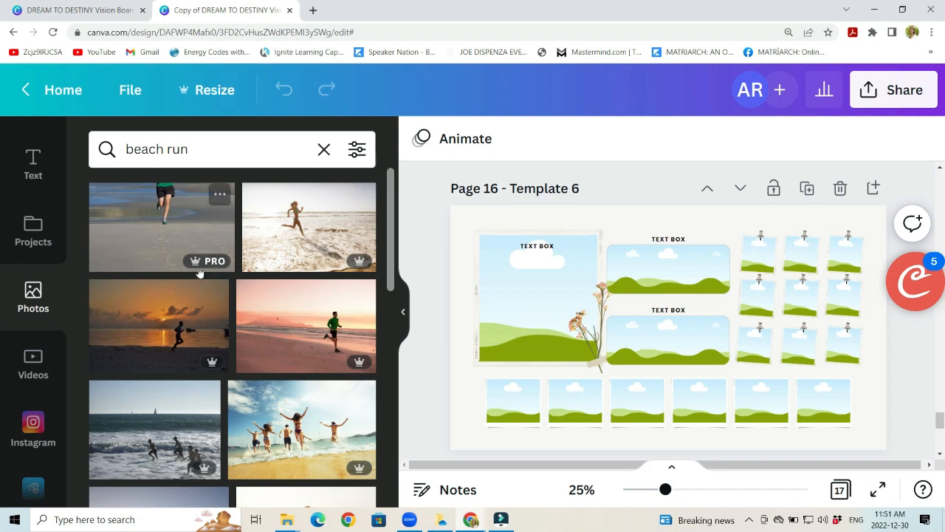
scroll(198, 272, "down", 8)
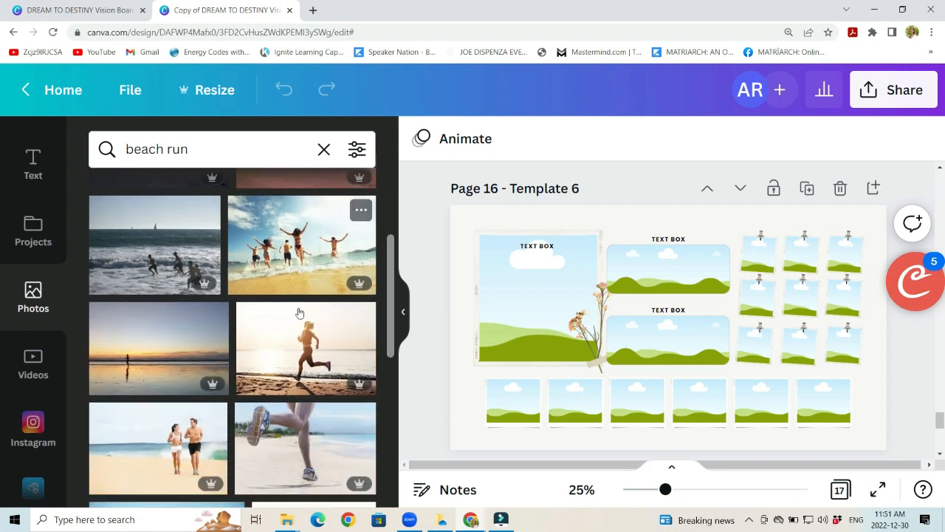
scroll(244, 306, "down", 5)
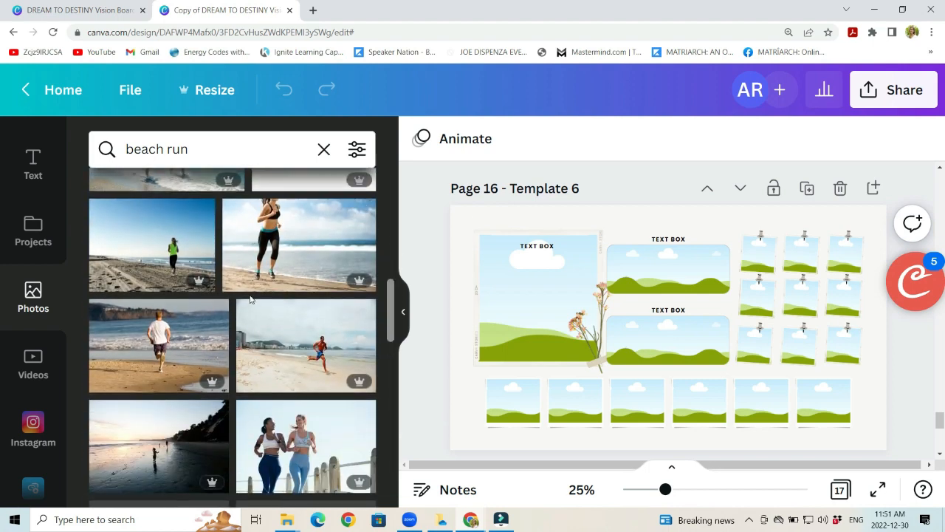
scroll(236, 317, "down", 3)
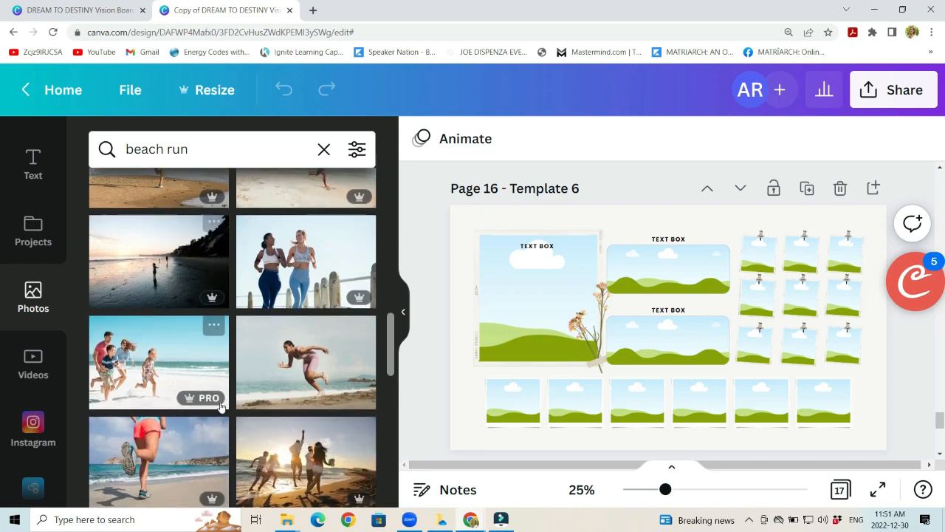
scroll(307, 399, "down", 6)
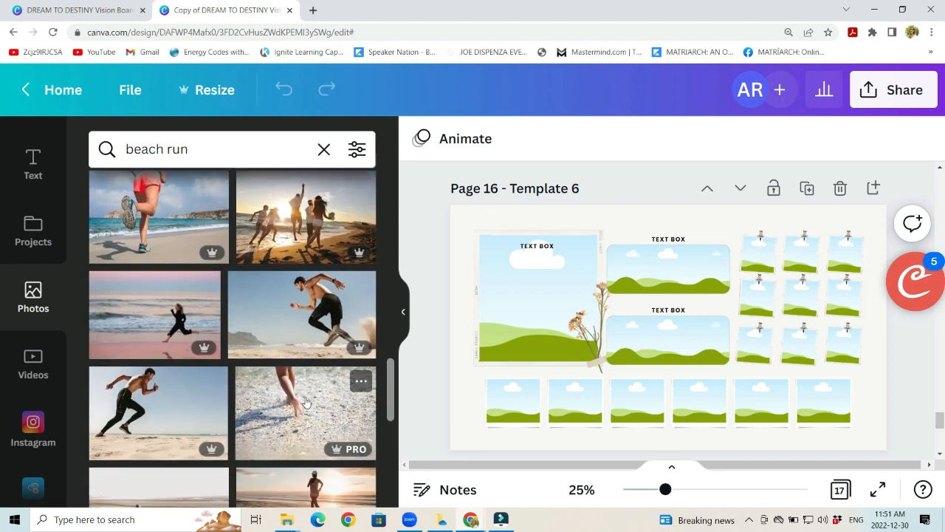
scroll(317, 356, "up", 5)
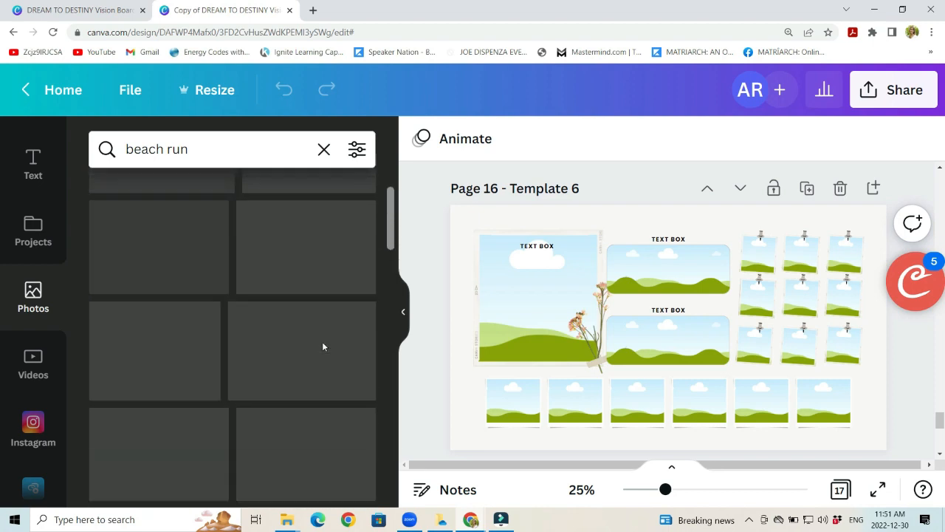
scroll(275, 302, "up", 1)
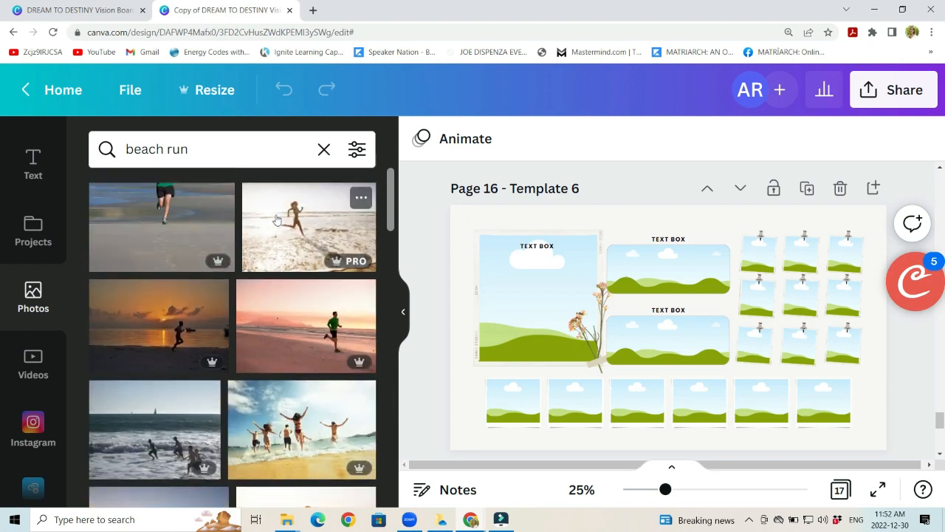
left_click_drag(292, 218, 675, 274)
double_click(671, 264)
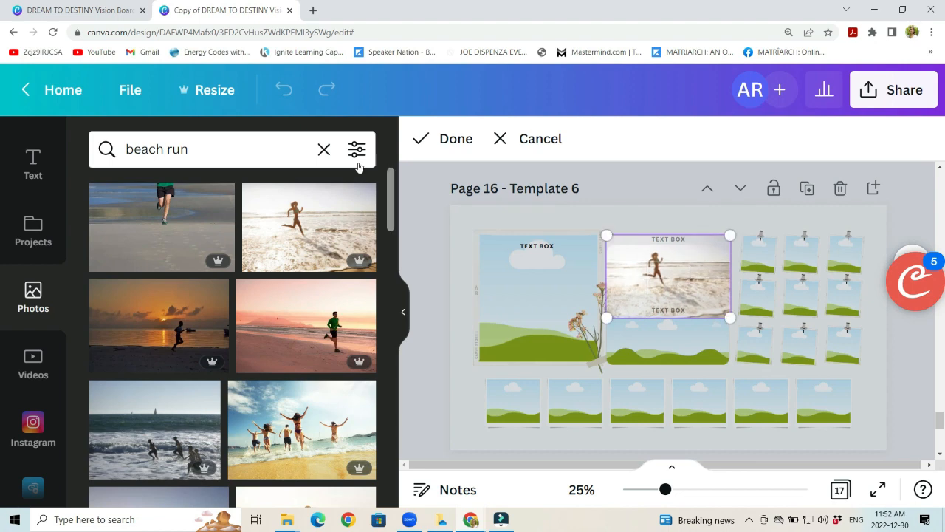
left_click(438, 140)
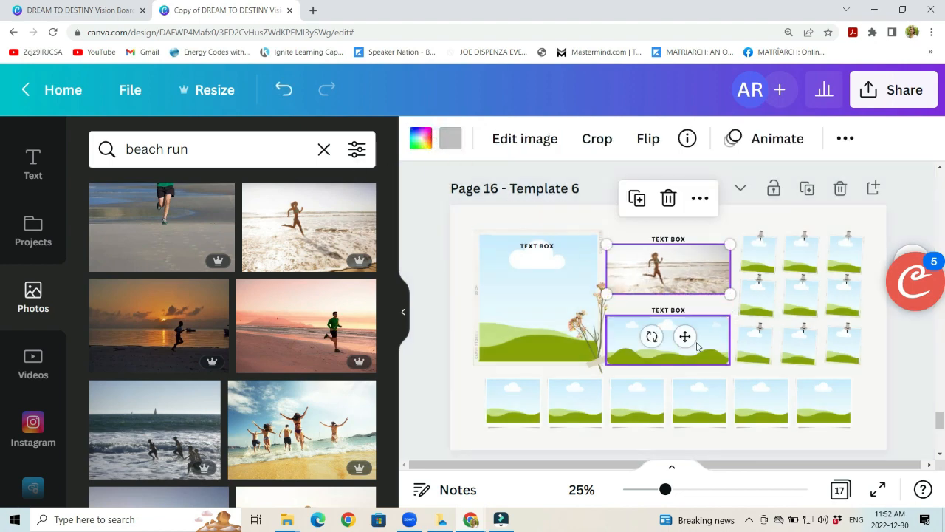
Step: Search the photos for "women's circle" and place the hands-around-pink-flowers picture in the middle frame below the beach runner
left_click(221, 151)
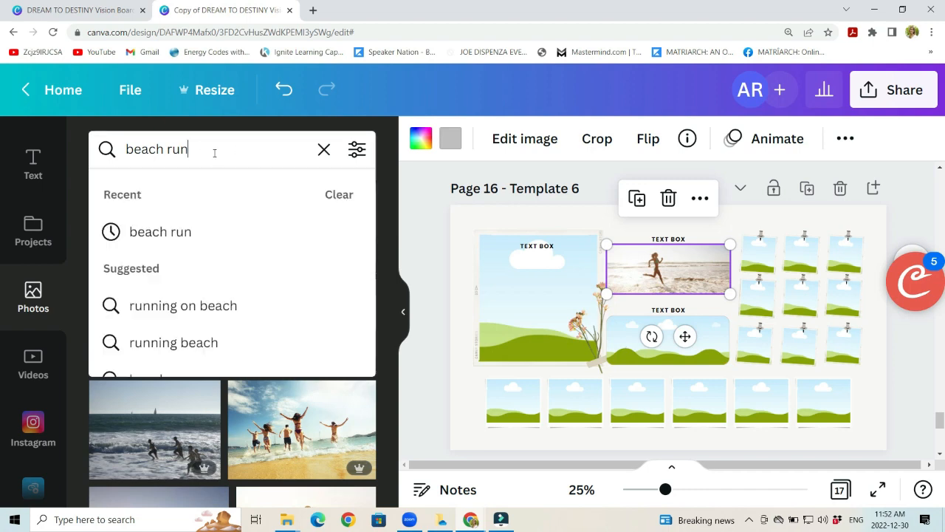
left_click(324, 149)
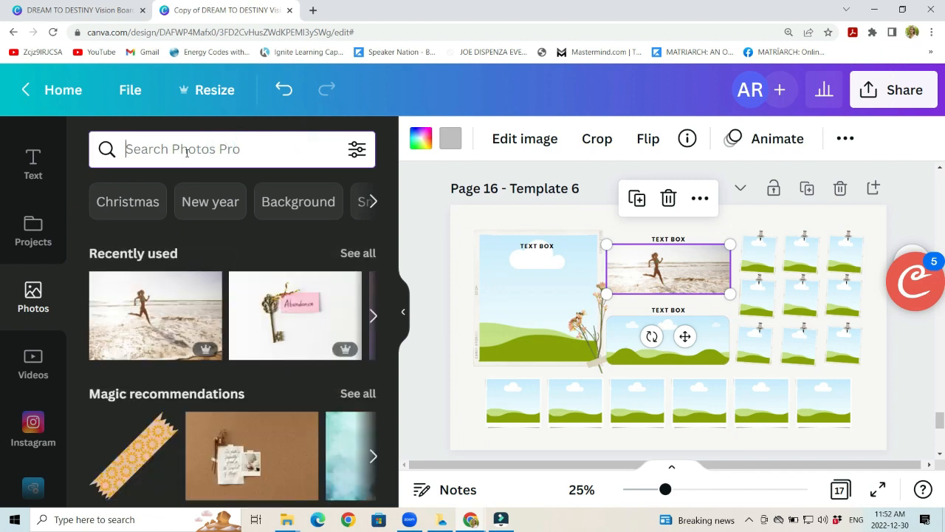
type("women")
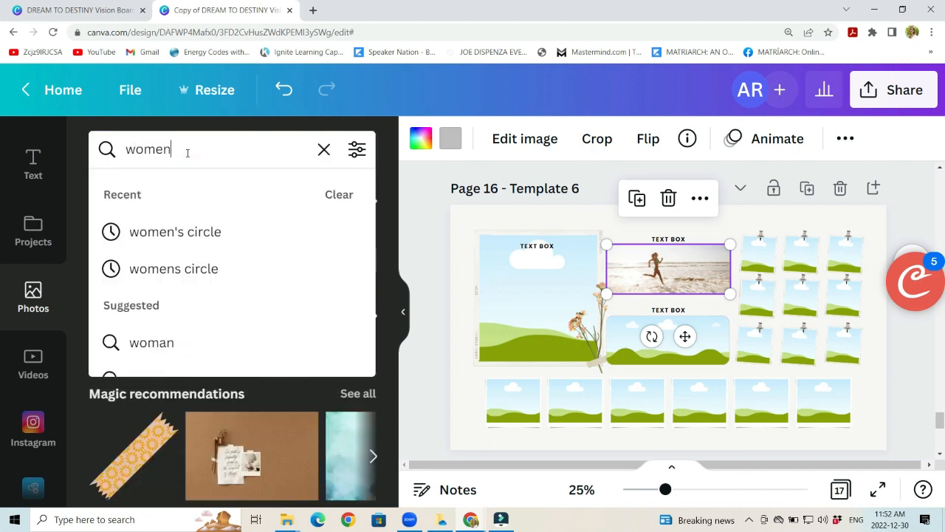
left_click(185, 231)
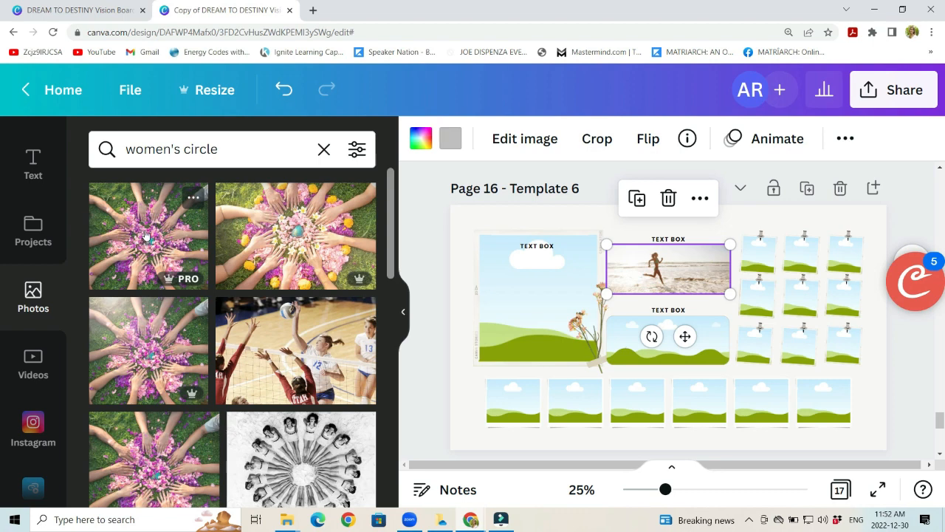
left_click_drag(145, 233, 653, 339)
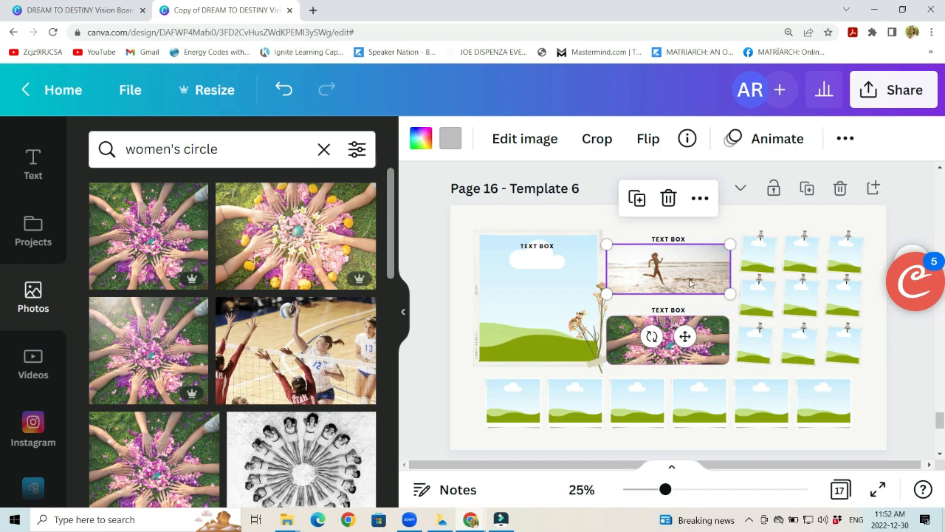
Step: Reposition the women's circle photo slightly within its frame and apply the crop
double_click(707, 347)
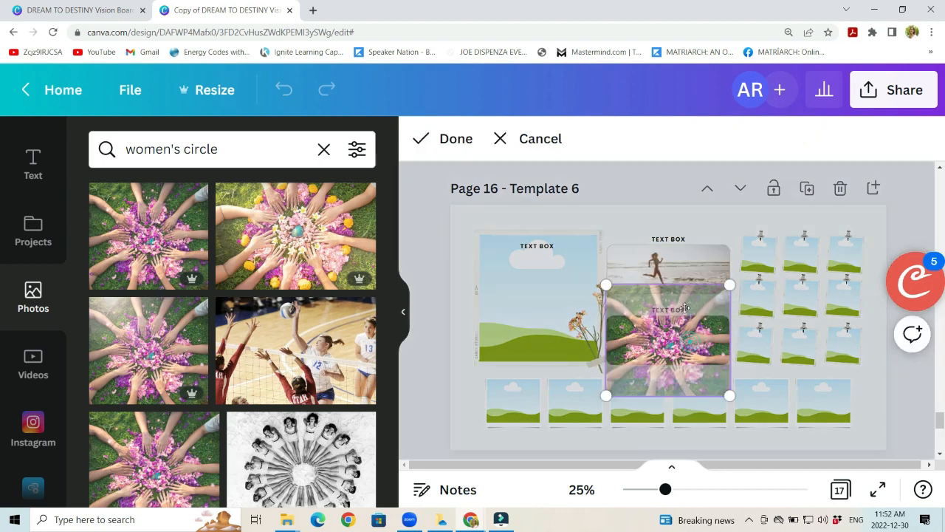
mouse_move(685, 308)
left_mouse_down()
mouse_move(685, 277)
mouse_move(681, 312)
left_mouse_up()
left_click(441, 138)
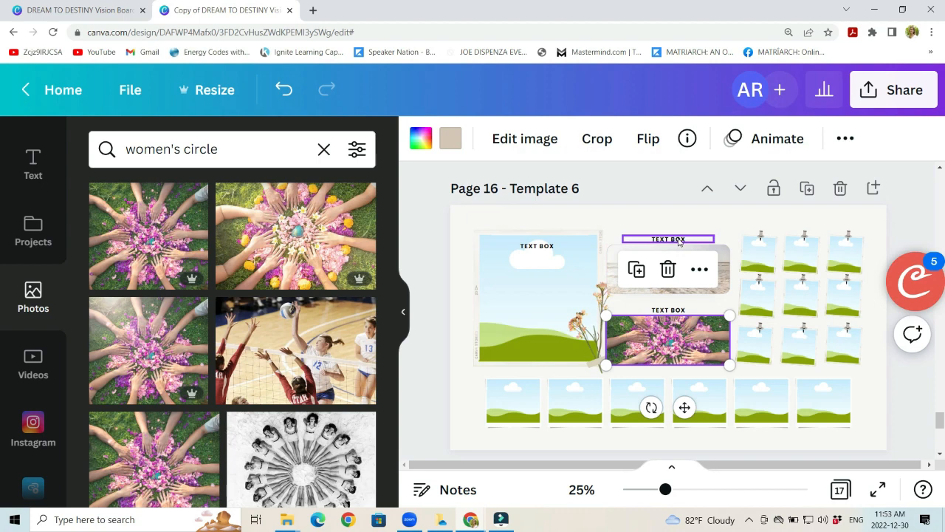
Step: Replace the placeholder caption above the beach runner photo with "Light and Bright"
left_click(678, 240)
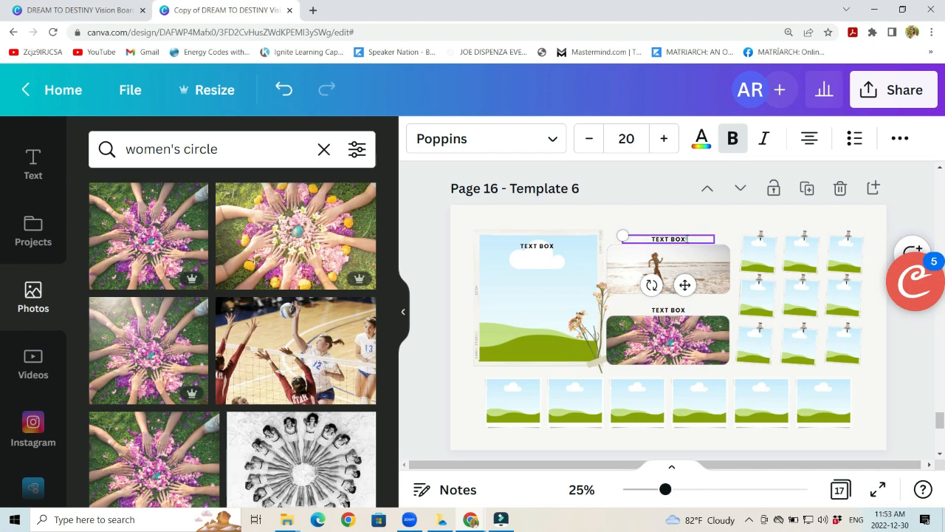
key("BackSpace")
key("BackSpace")
type("Li")
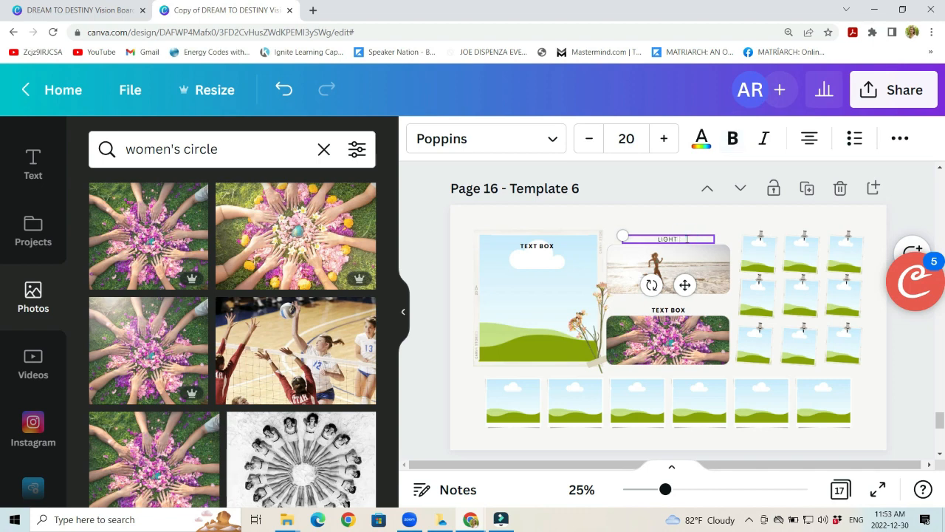
type("ght and Bright!")
Step: Replace the placeholder caption above the women's circle photo with "CONNECTION"
left_click(669, 311)
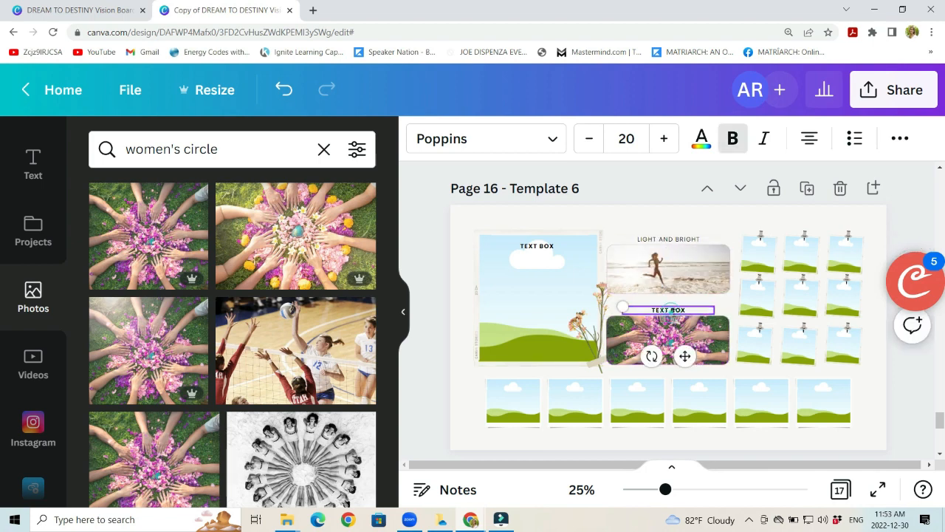
double_click(668, 311)
type("CONNECTION")
Step: Change the font of the "CONNECTION" caption to Sergio Trendy
left_click_drag(697, 311, 637, 316)
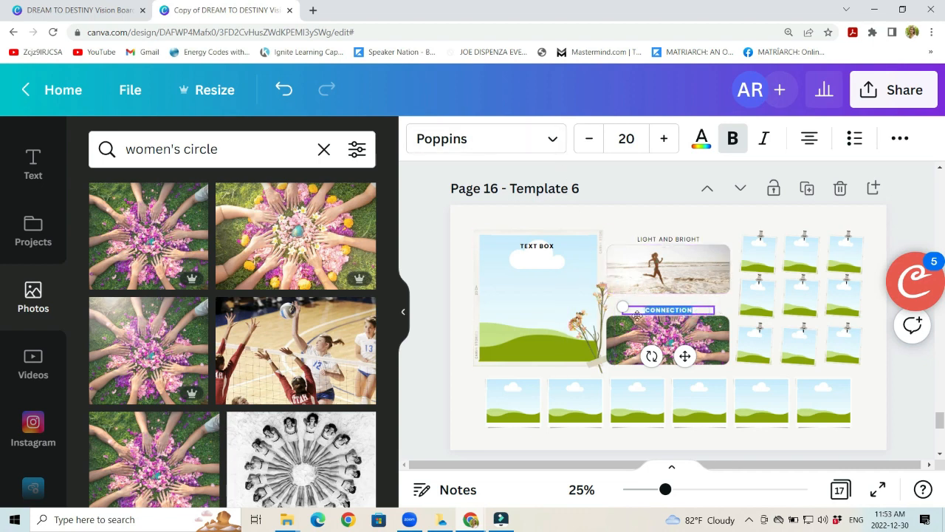
left_click(540, 137)
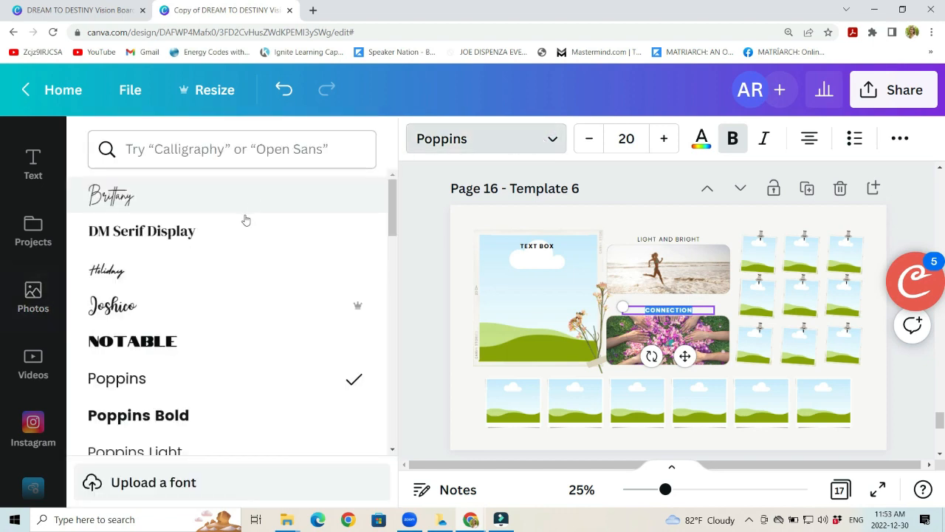
scroll(238, 260, "down", 3)
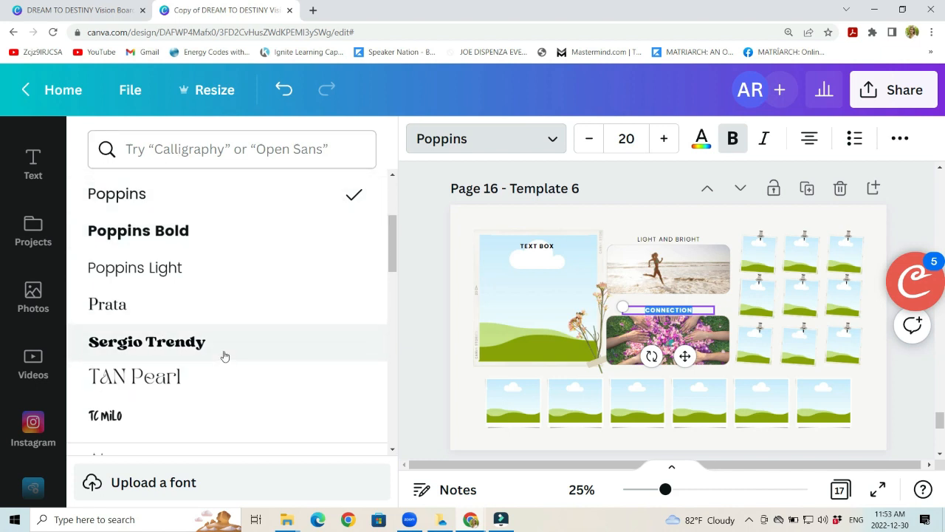
scroll(234, 319, "down", 1)
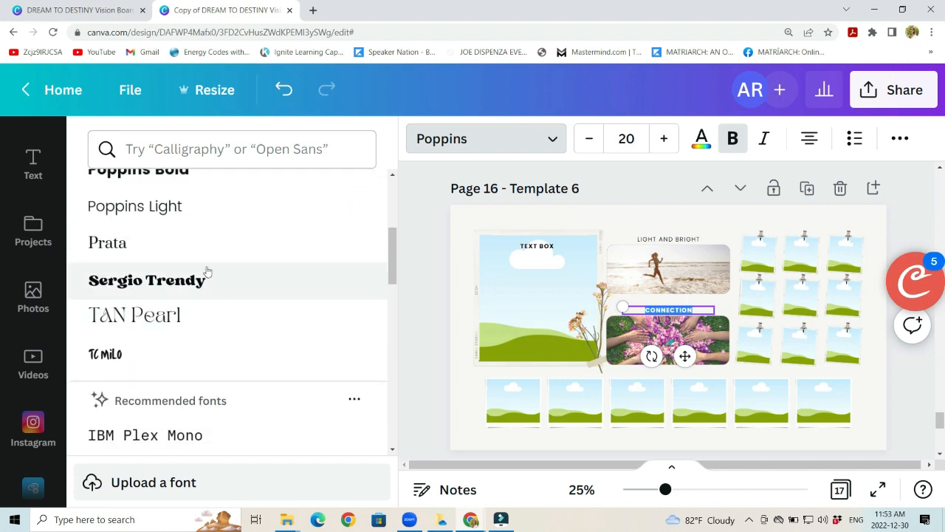
left_click(228, 275)
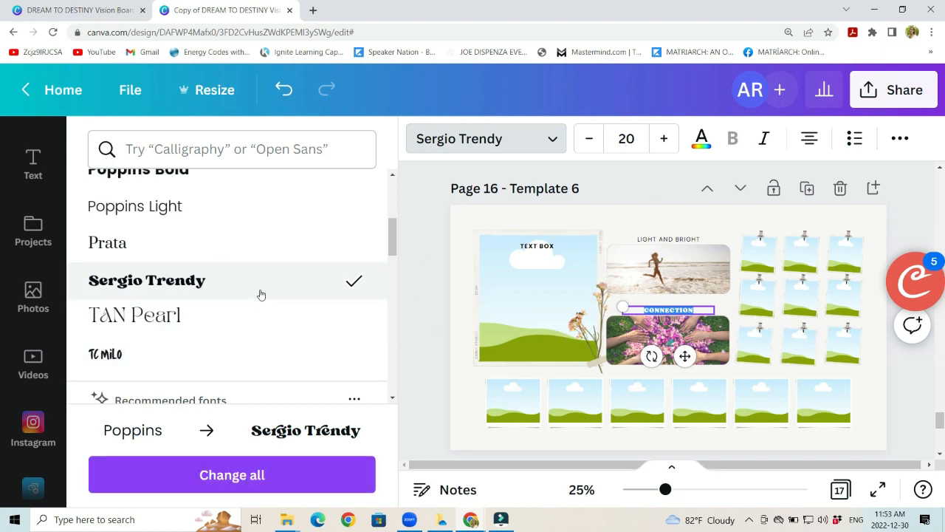
Step: Change the font of the "CONNECTION" caption to Poppins ExtraBold
scroll(261, 295, "down", 5)
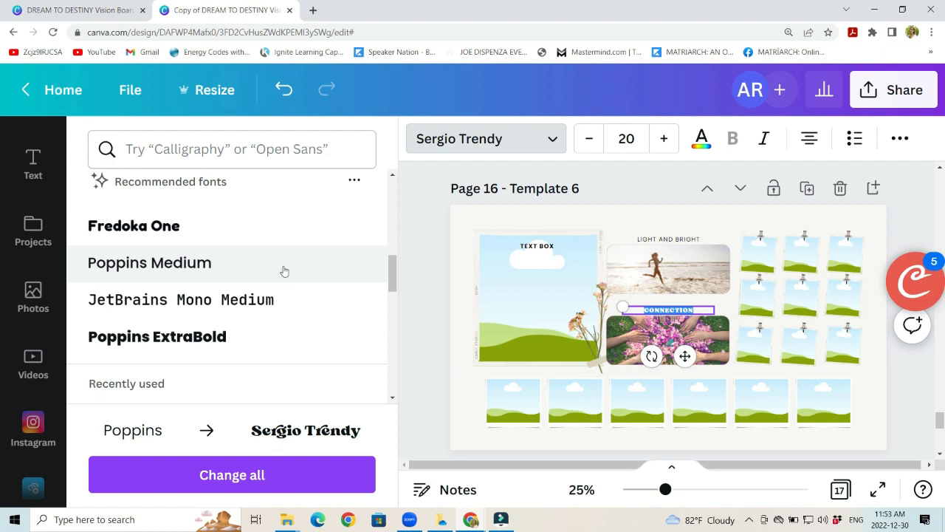
scroll(270, 267, "down", 1)
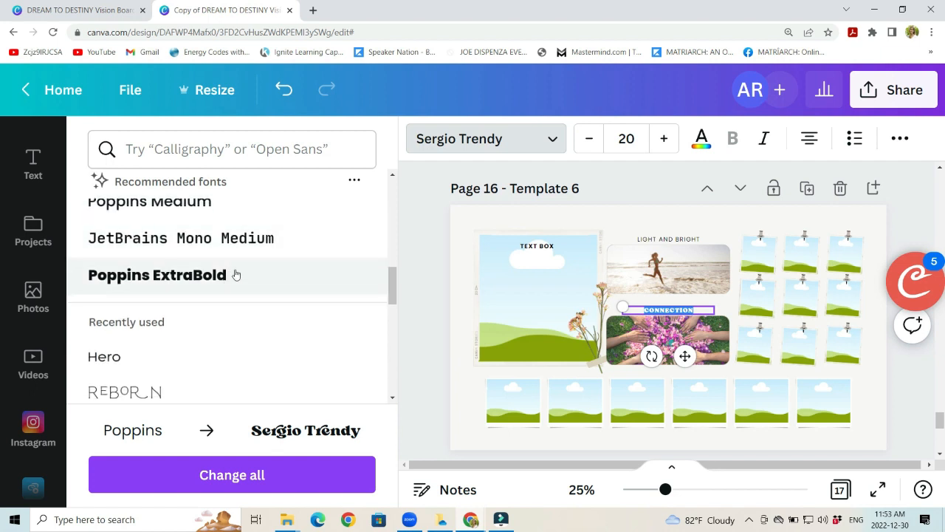
left_click(236, 275)
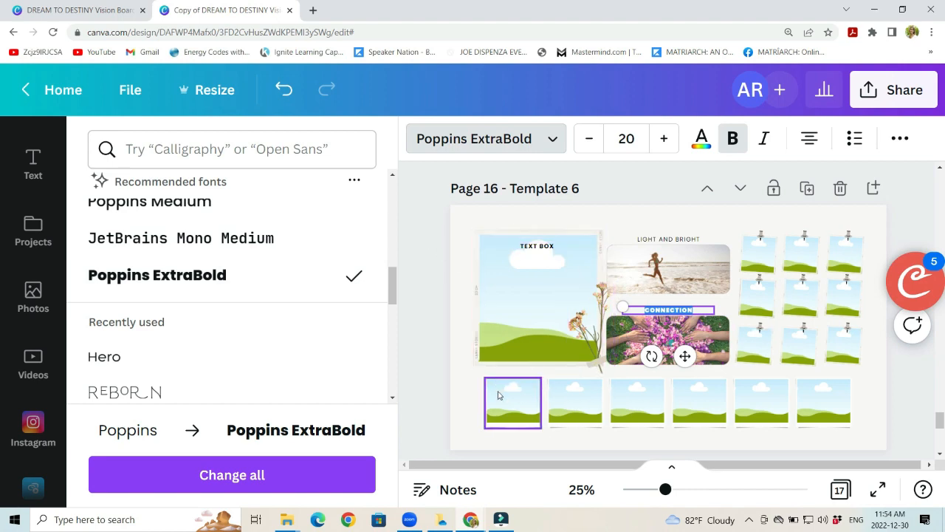
Step: Select the first frame in the bottom row and search the photo library for "abundance"
left_click(516, 408)
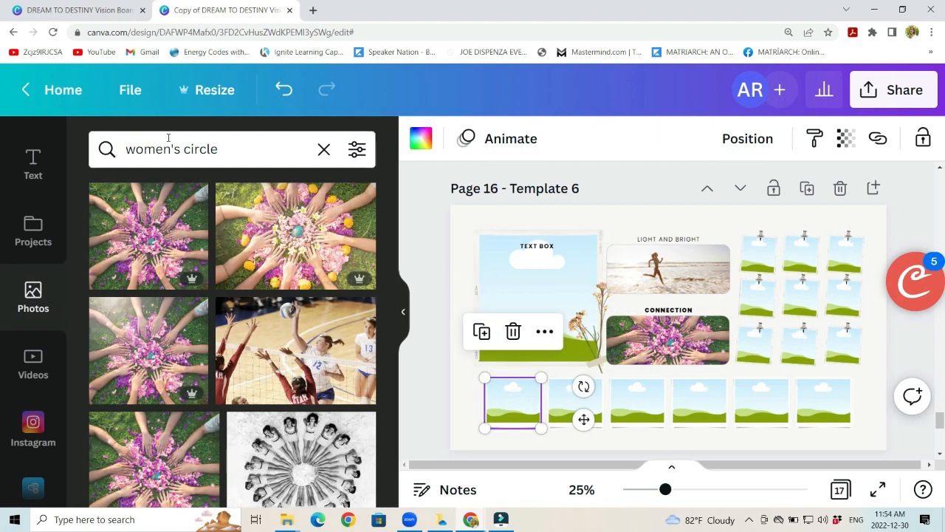
left_click(324, 149)
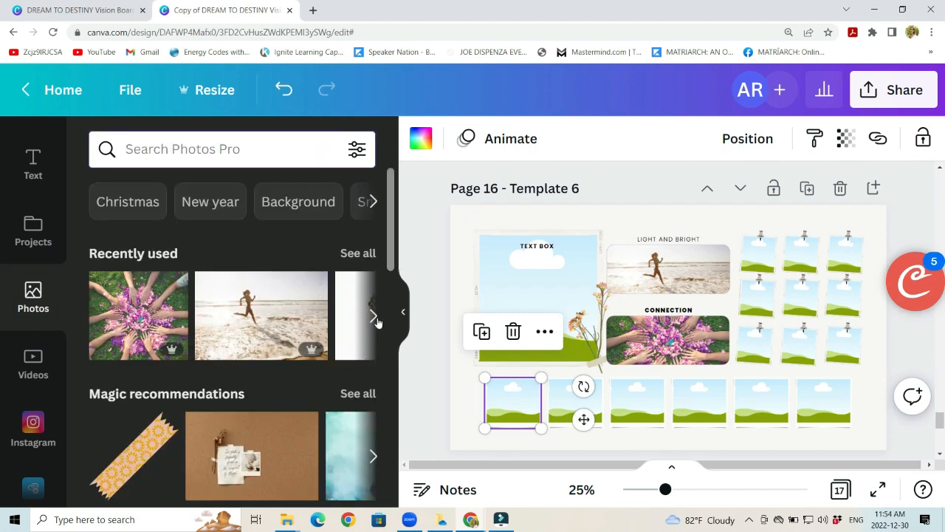
type("a")
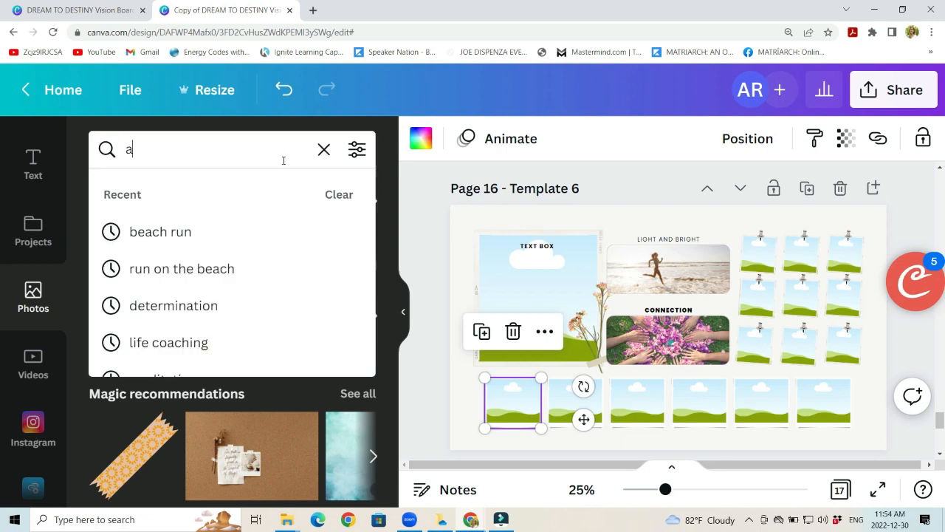
type("bundance")
key("Return")
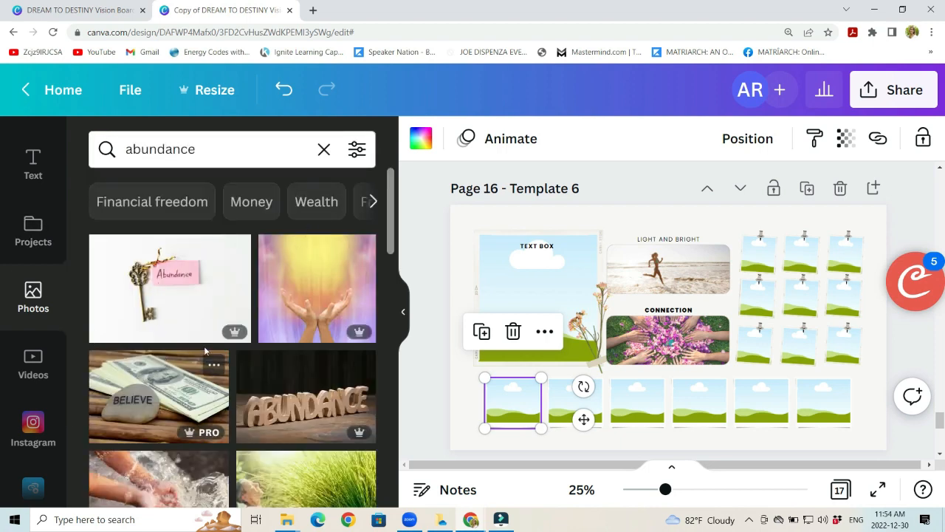
Step: Fill the first bottom-row frame with the photo of open hands under golden light from the abundance results
scroll(336, 337, "down", 5)
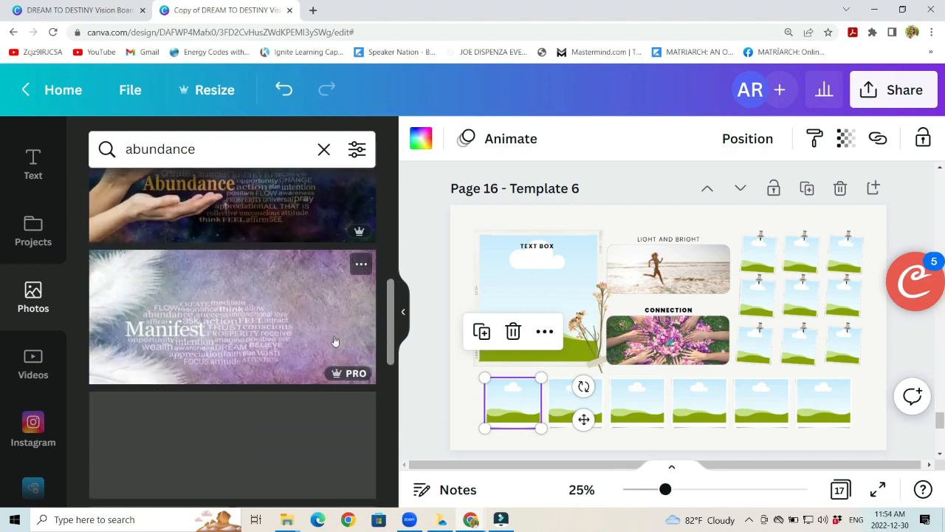
scroll(334, 340, "up", 4)
scroll(333, 338, "up", 2)
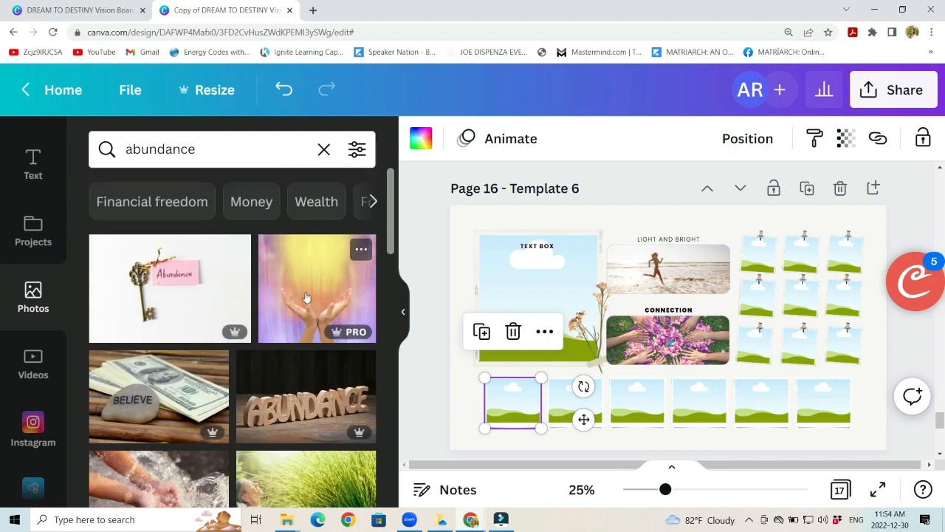
left_click_drag(303, 285, 500, 409)
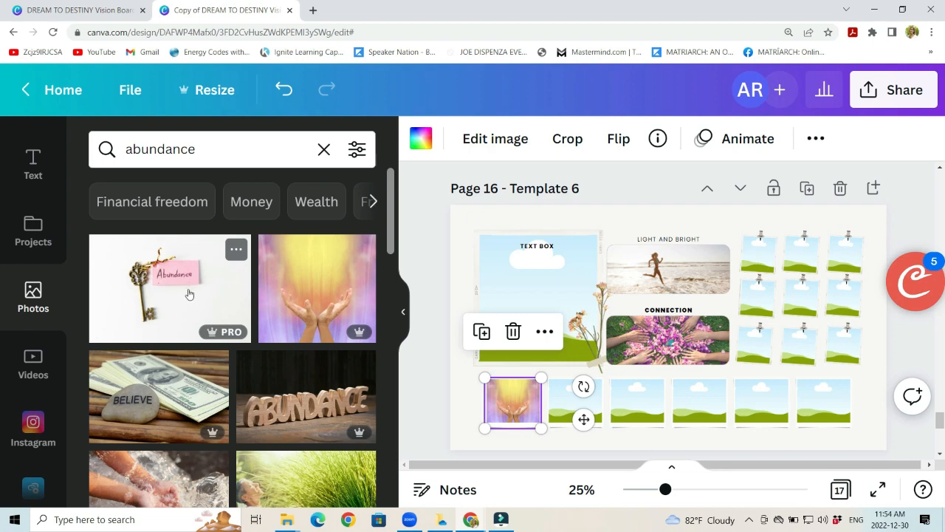
Step: Try replacing the hands photo in the first bottom-row frame with the Abundance key photo, and undo the replacement
left_click(153, 305)
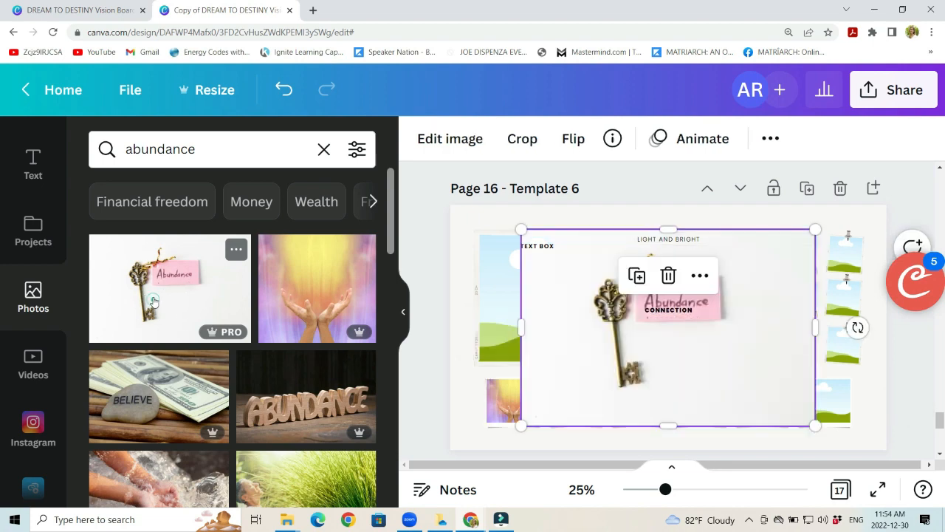
key("Delete")
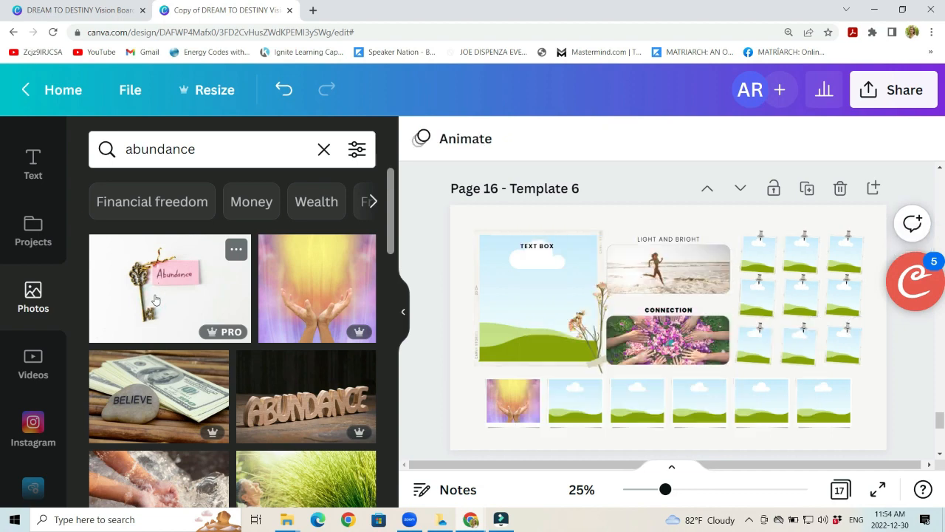
left_click_drag(155, 299, 508, 406)
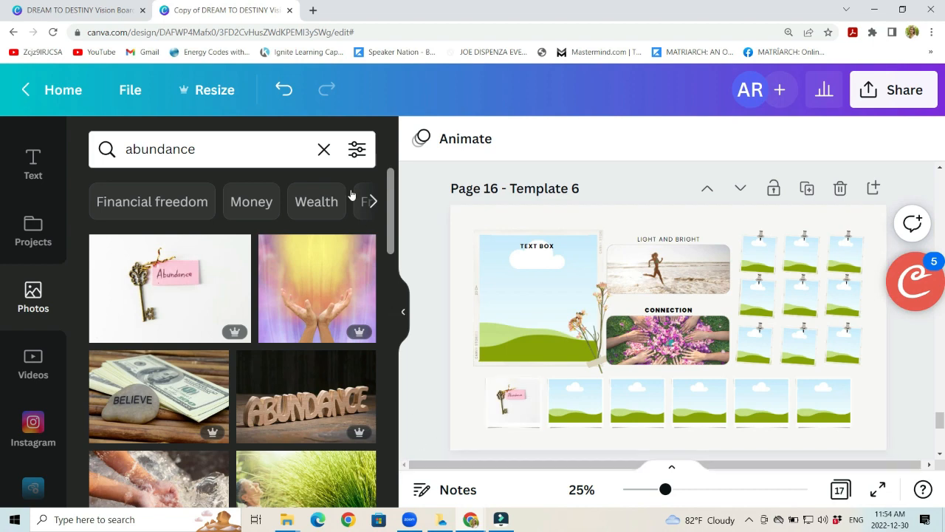
left_click(279, 95)
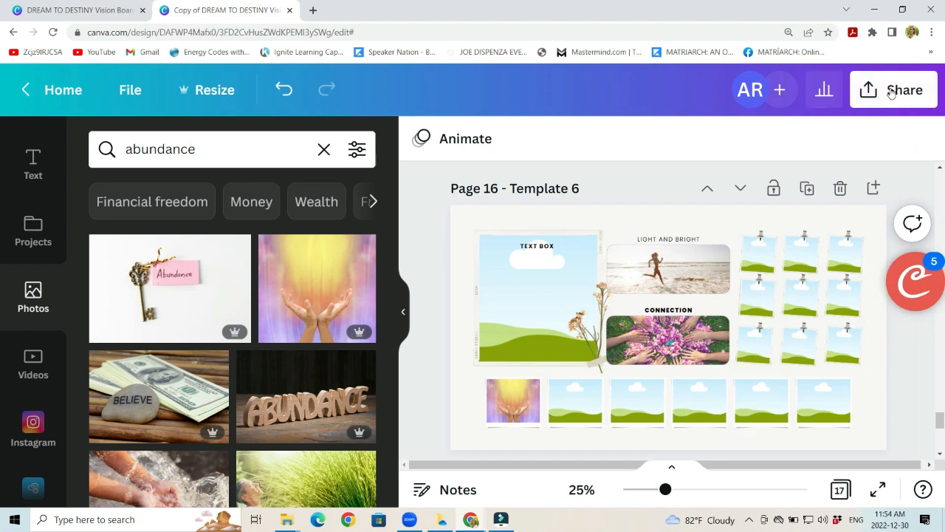
Step: Open the design's download options and set the file type to PDF Print
left_click(892, 91)
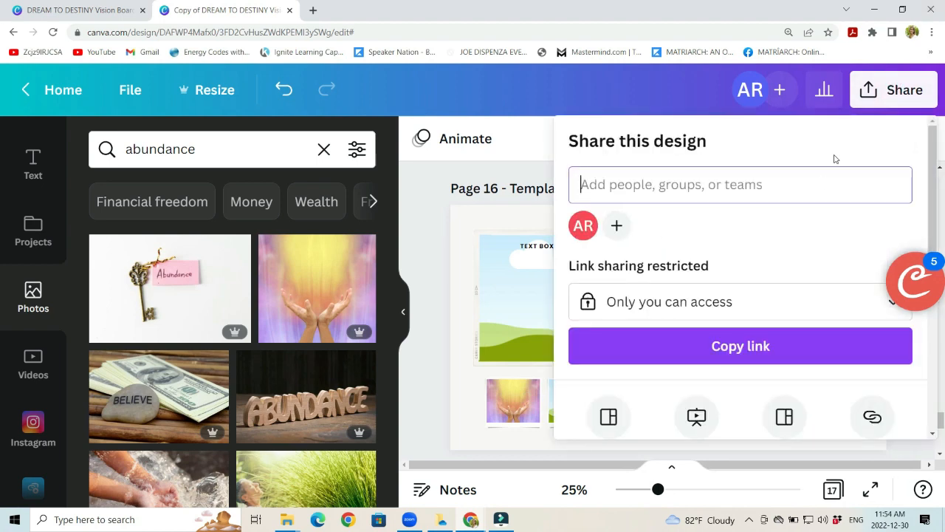
scroll(713, 262, "down", 1)
scroll(728, 223, "down", 1)
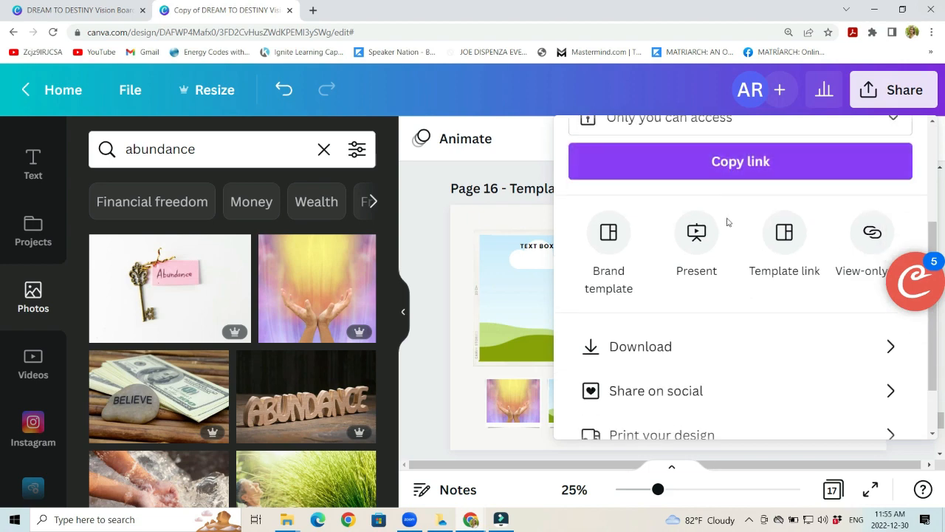
left_click(644, 350)
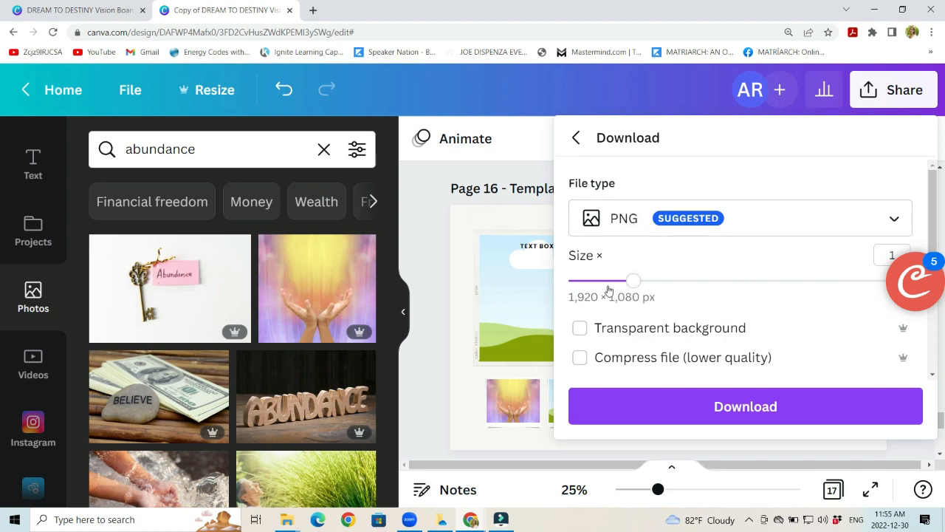
left_click(759, 215)
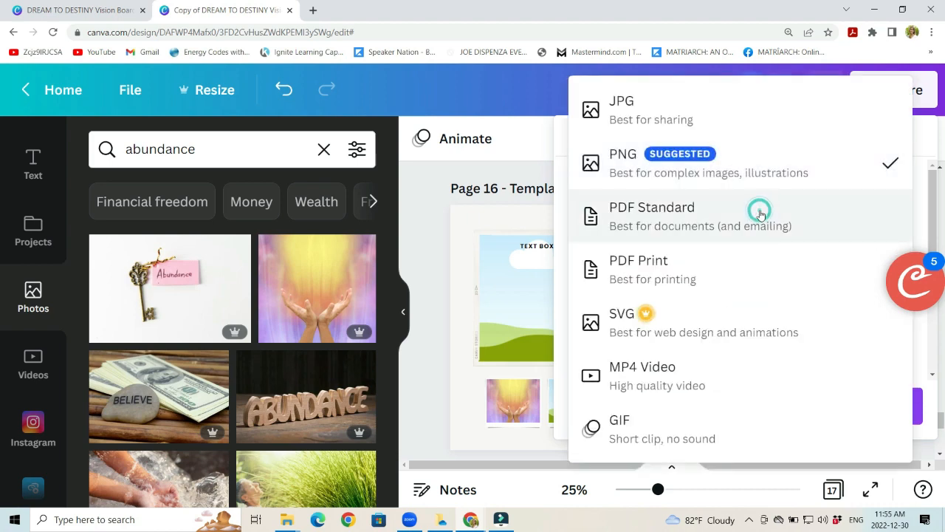
left_click(673, 287)
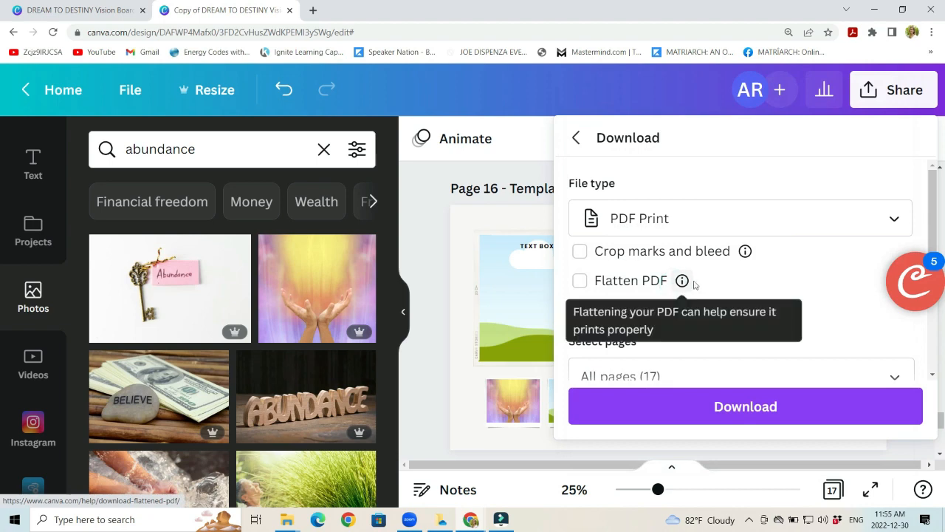
Step: Restrict the page selection to Page 16 – Template 6 only and download the PDF
scroll(748, 244, "down", 2)
scroll(724, 251, "down", 1)
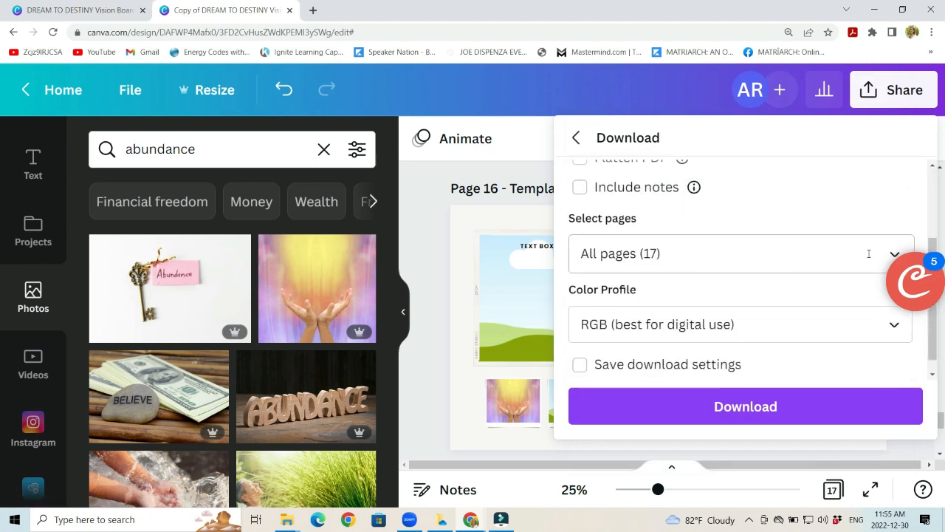
left_click(648, 258)
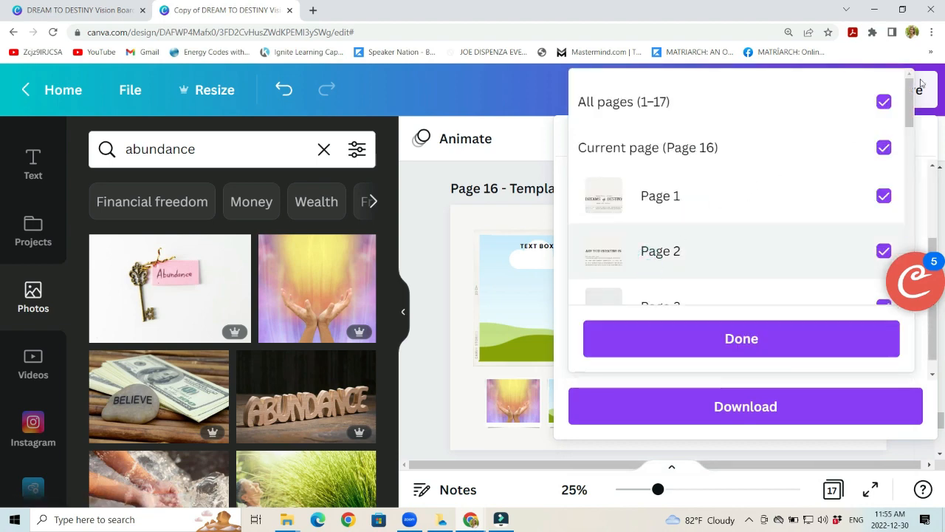
left_click(884, 107)
scroll(743, 205, "down", 5)
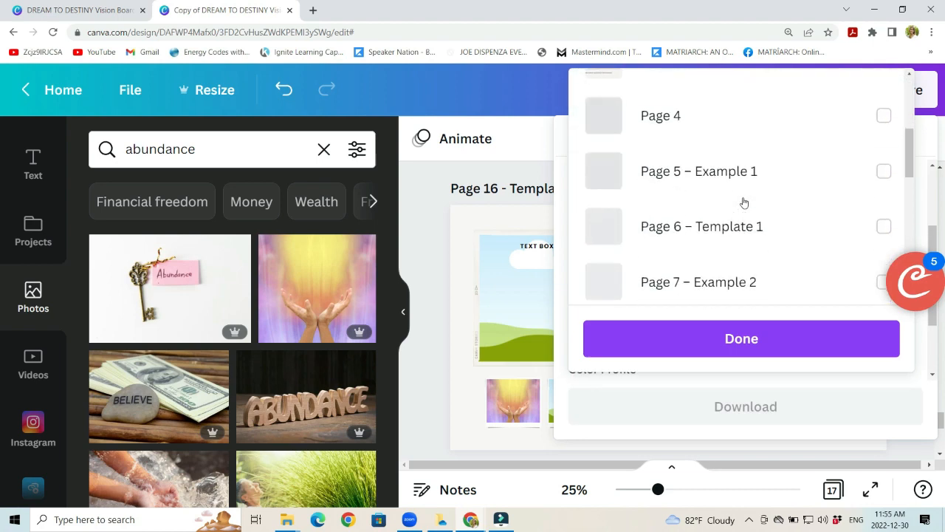
scroll(743, 202, "down", 5)
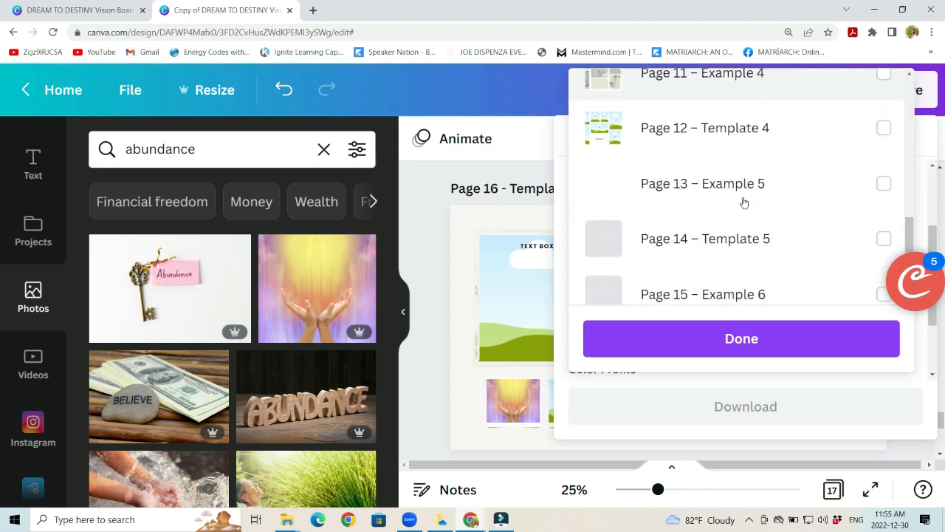
scroll(743, 202, "down", 2)
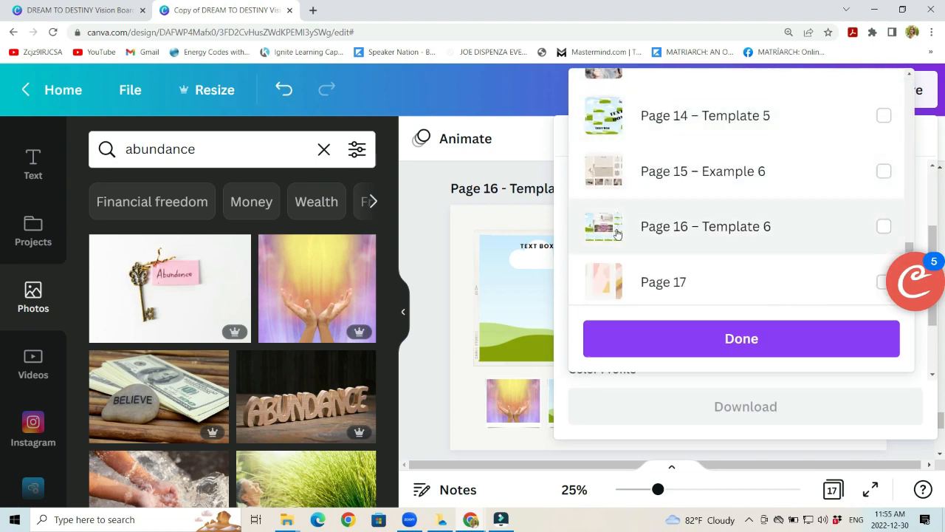
left_click(885, 228)
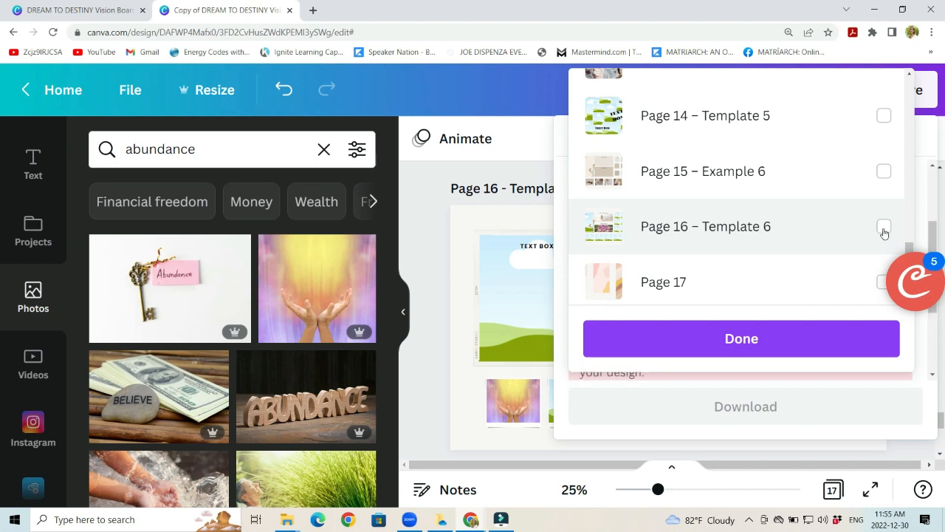
left_click(734, 337)
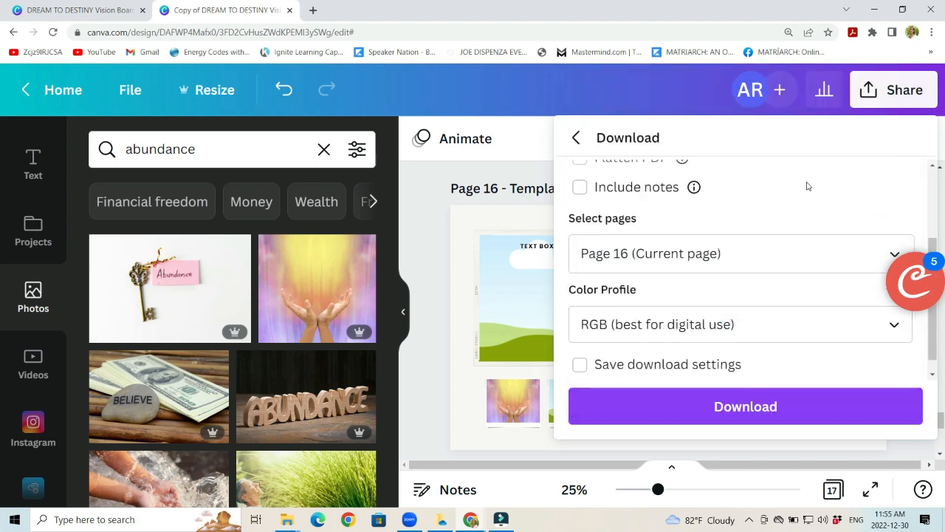
left_click(734, 411)
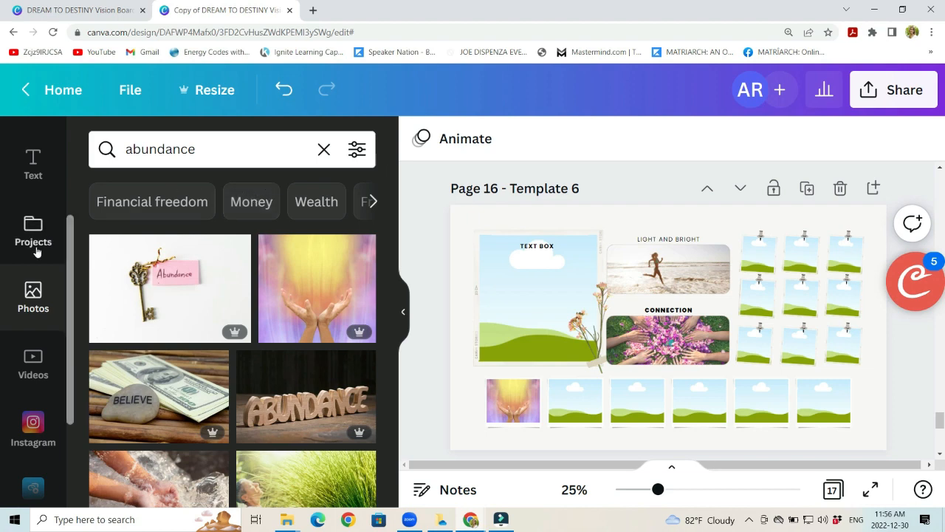
Step: Open the uploaded files and look through the images available for the vision board
scroll(37, 248, "down", 3)
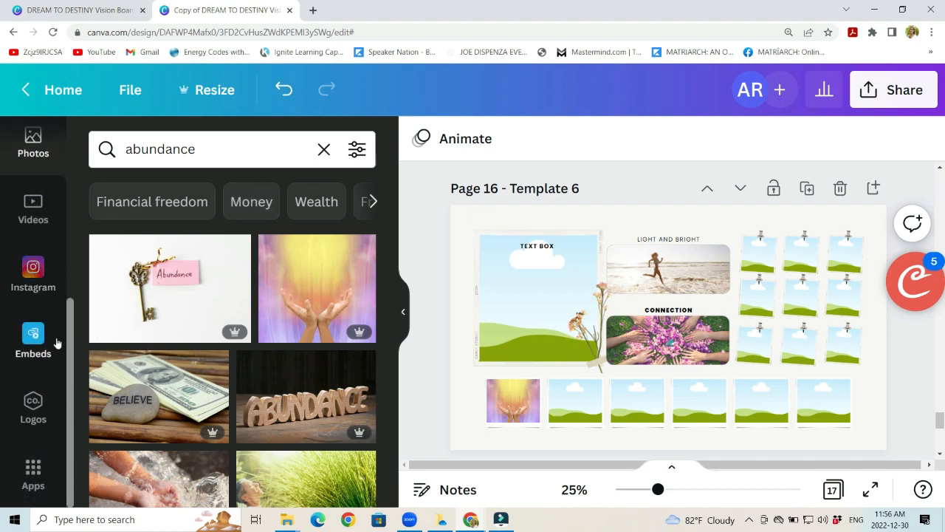
scroll(52, 333, "up", 1)
scroll(48, 325, "up", 6)
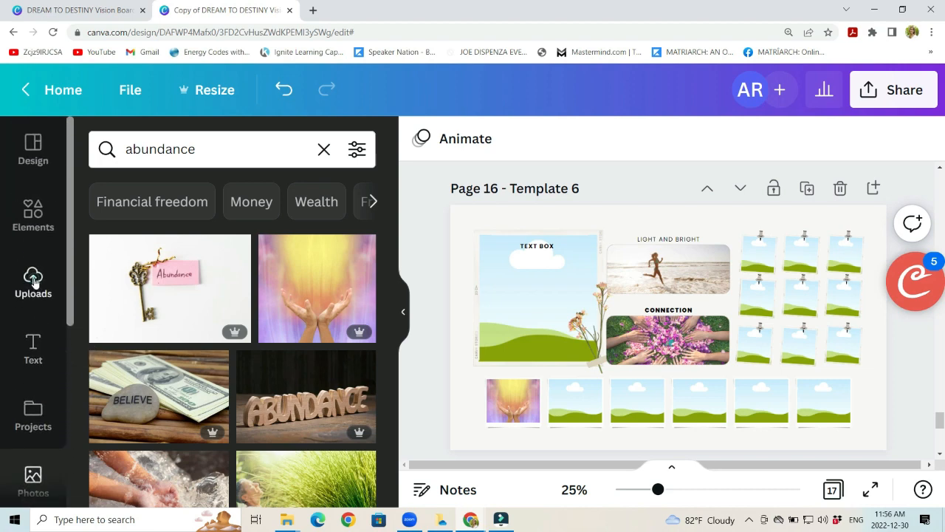
left_click(33, 279)
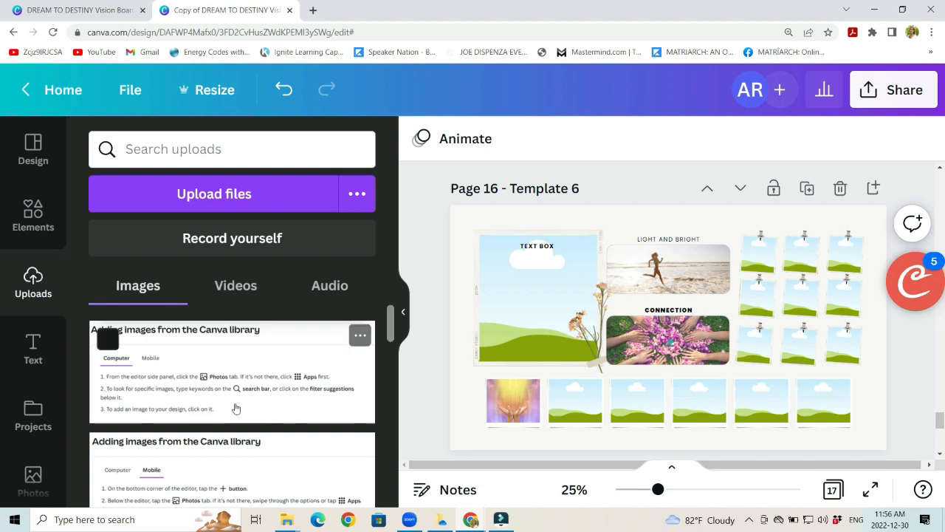
scroll(221, 388, "down", 3)
scroll(224, 388, "down", 5)
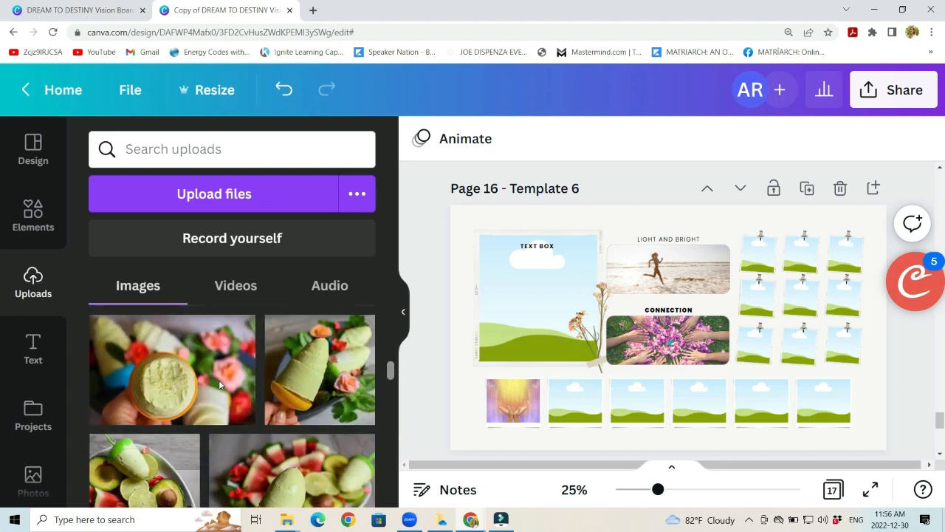
scroll(217, 380, "up", 5)
scroll(216, 378, "up", 3)
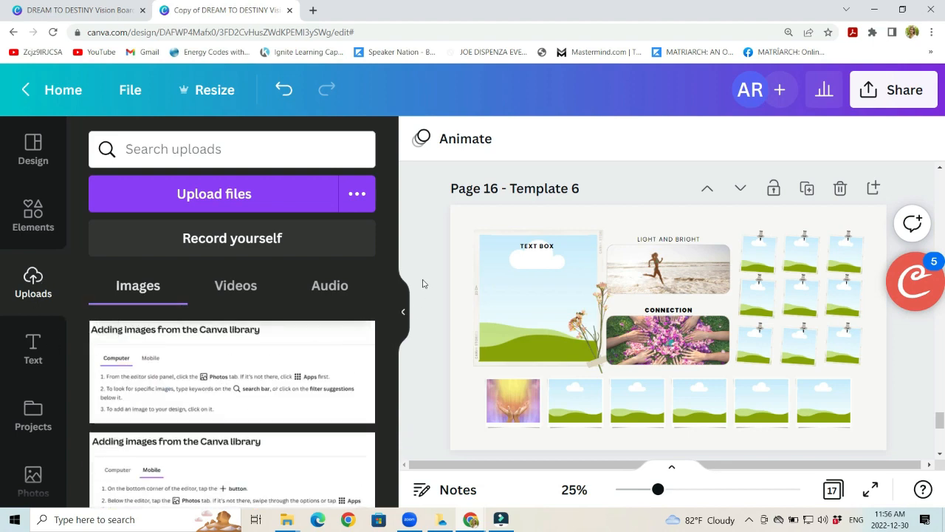